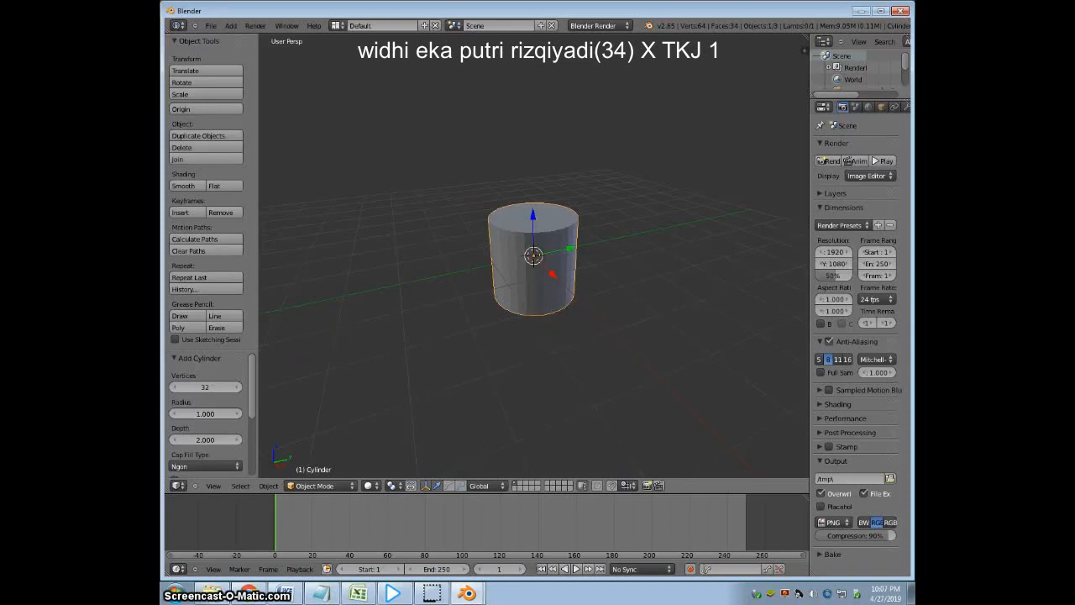
Set the new cylinder's vertex count to 17.
left_click(215, 386)
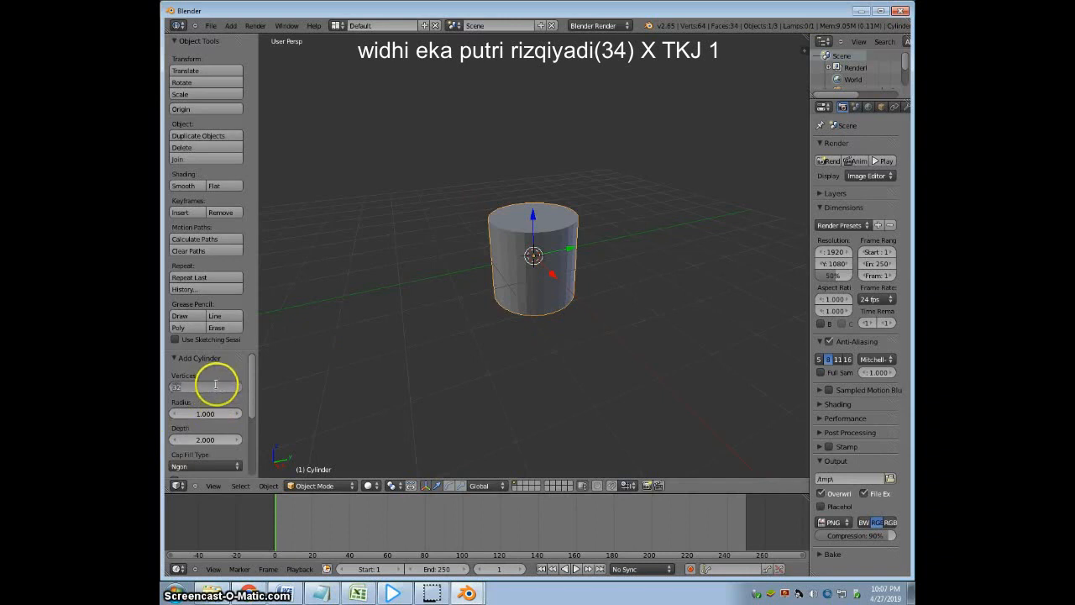
type("17")
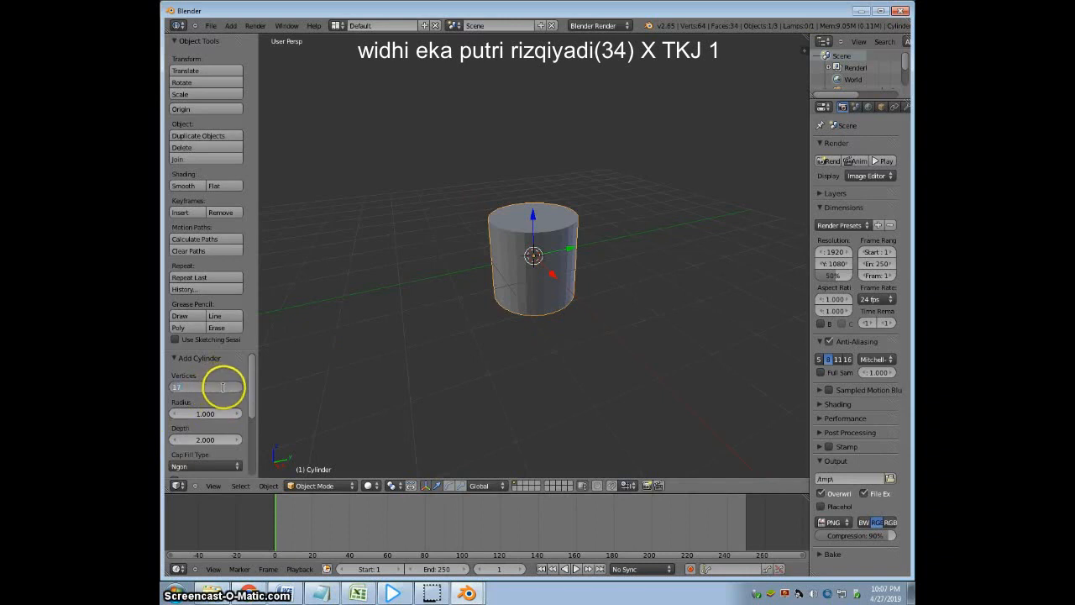
key("Return")
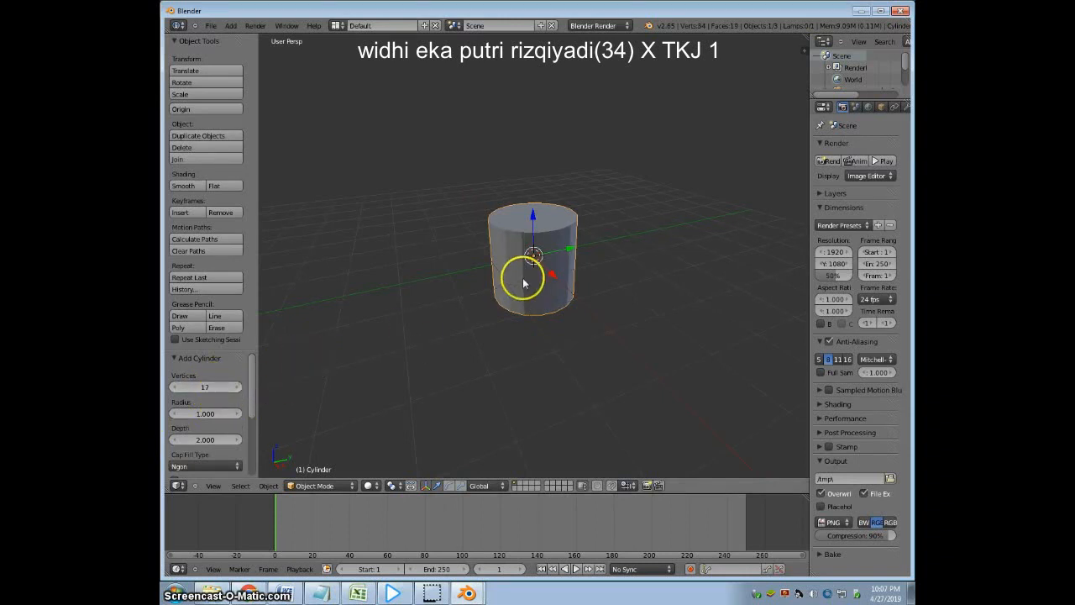
Scale the cylinder's whole mesh up slightly in Edit Mode.
key("Tab")
key("s")
left_click(549, 319)
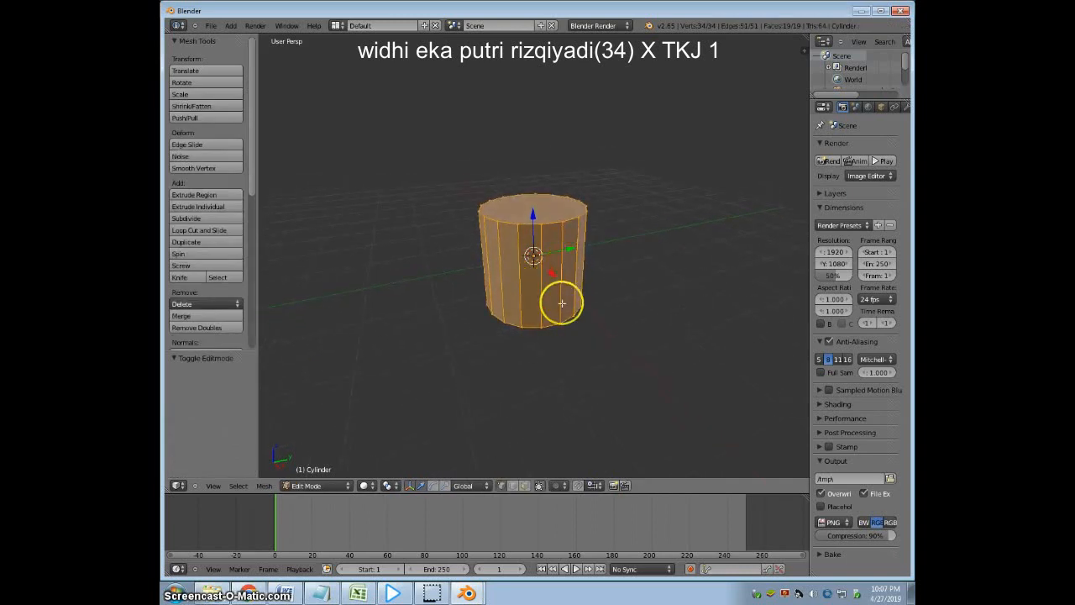
Delete the cylinder's top cap face in face select mode to leave the top open.
left_click(525, 486)
middle_click_drag(560, 344, 558, 372)
right_click(534, 216)
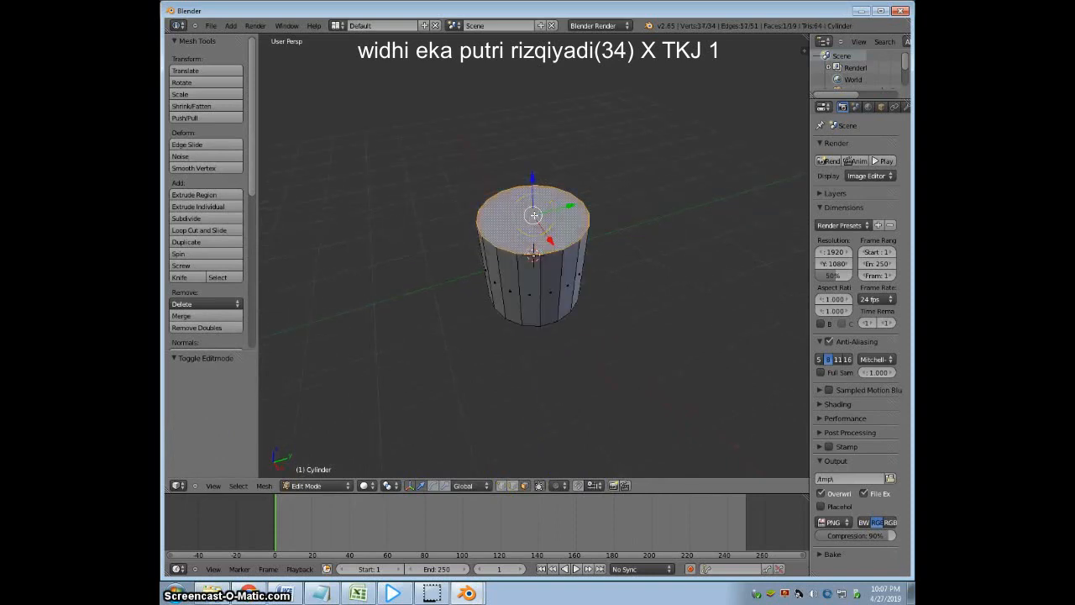
key("x")
left_click(522, 239)
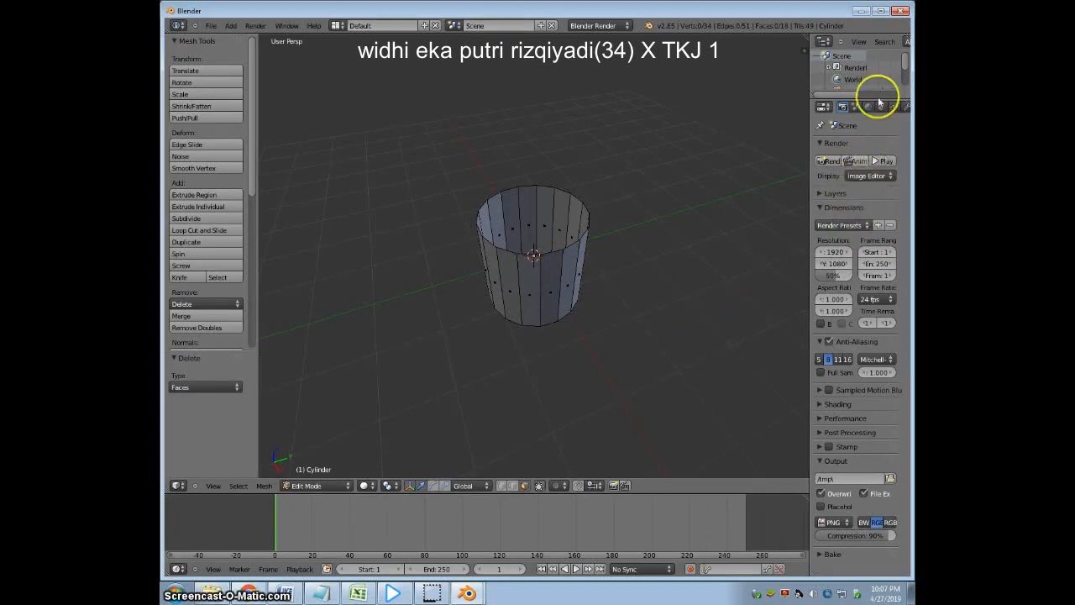
Give the open cylinder a Solidify modifier with a thickness of 0.2 and apply it in Object Mode.
left_click(905, 107)
left_click(880, 147)
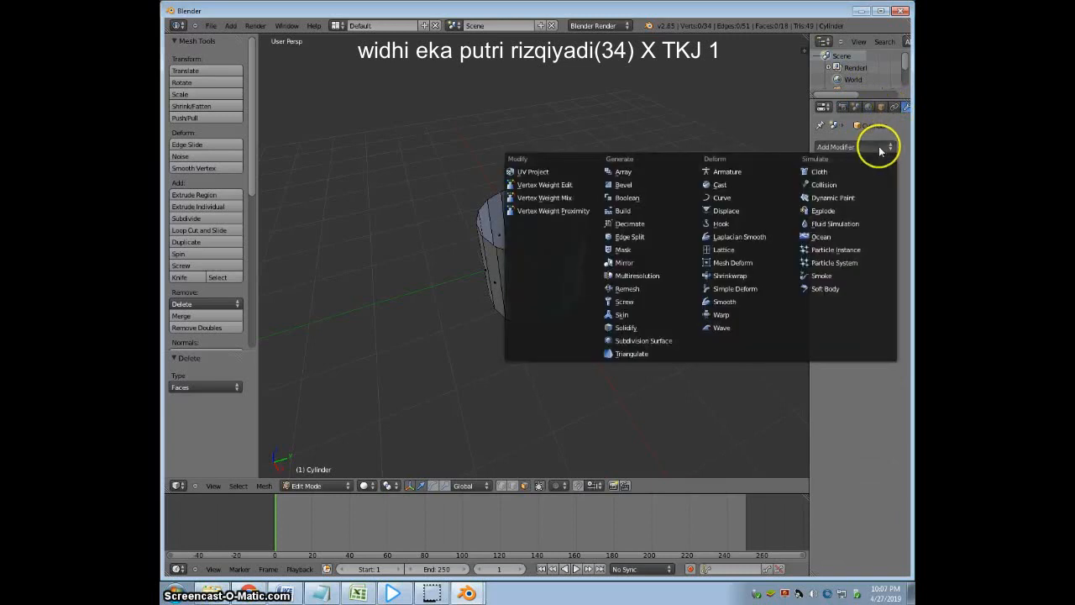
left_click(622, 330)
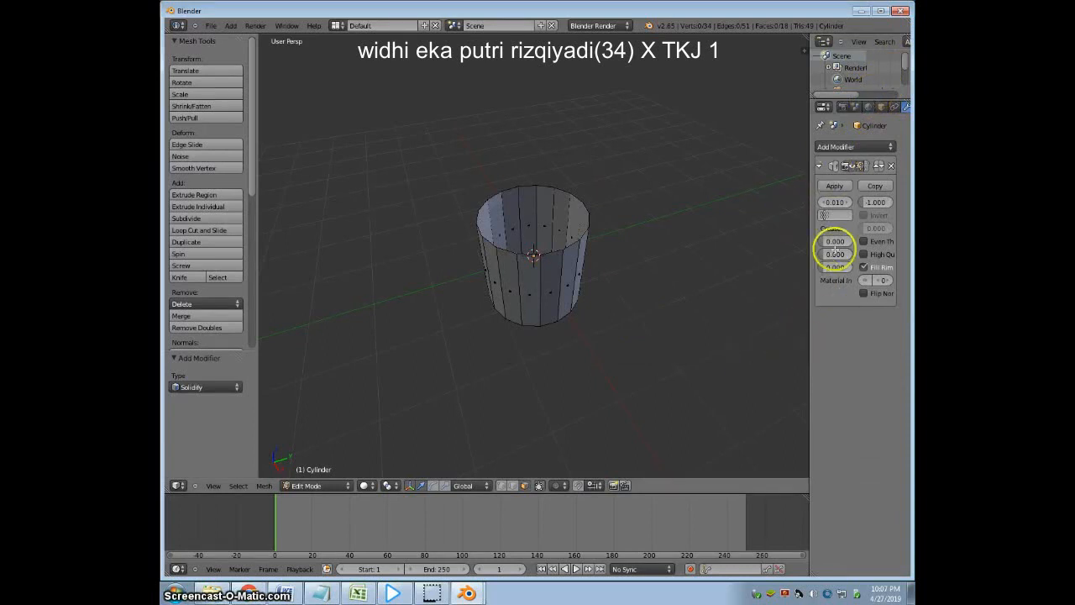
left_click(840, 206)
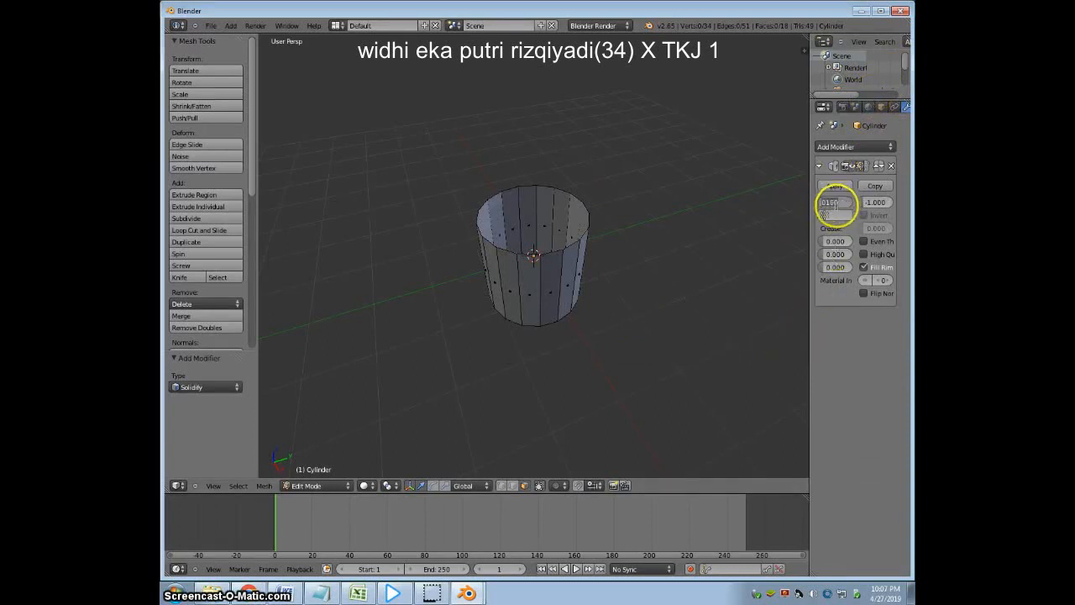
type("0.2")
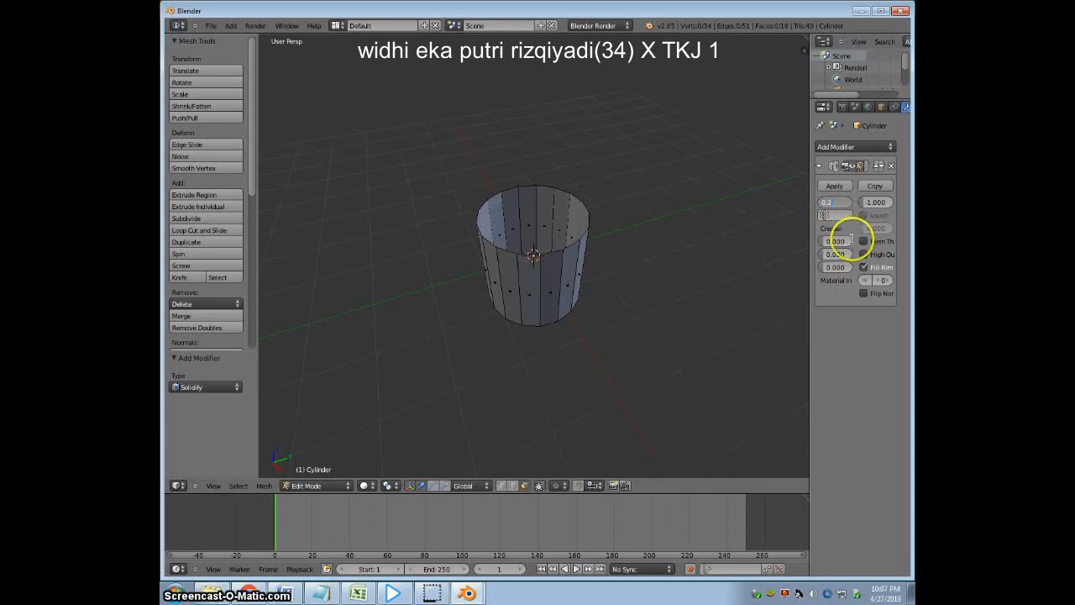
key("Return")
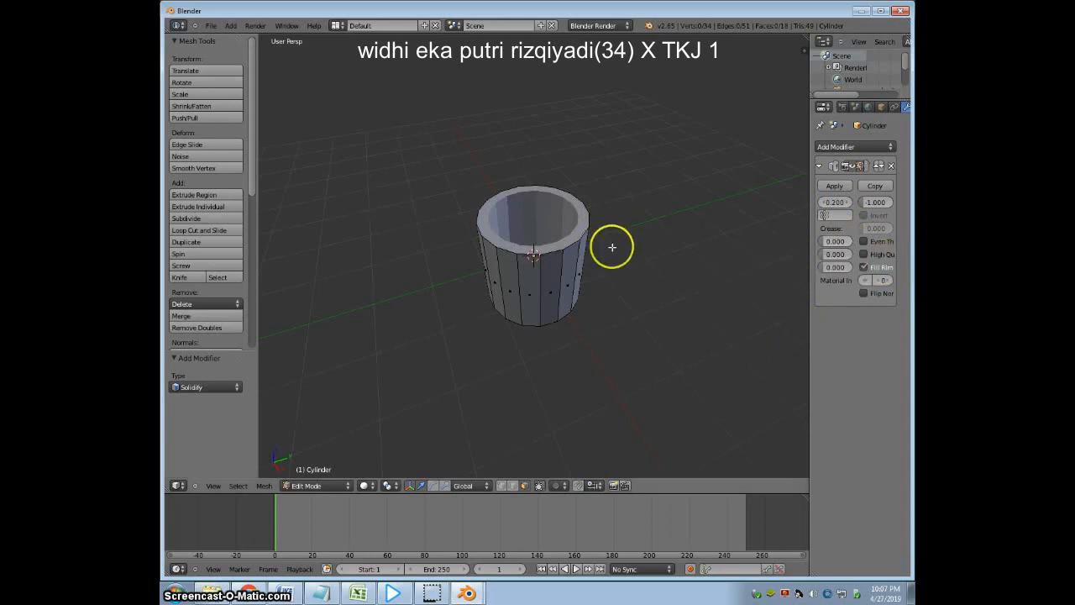
key("Tab")
left_click(838, 186)
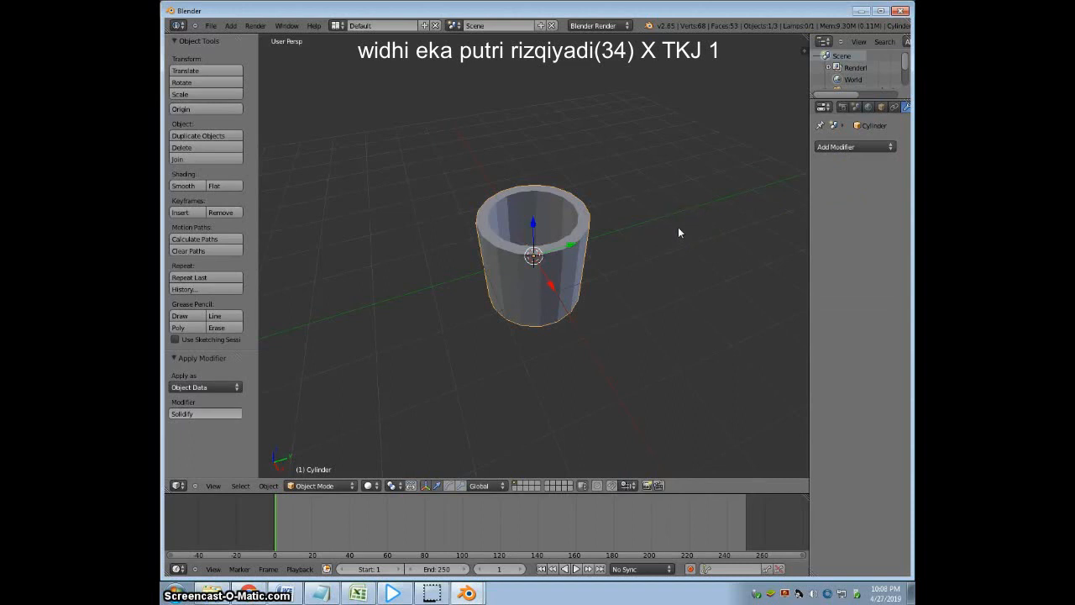
Add a horizontal loop cut around the cylinder's outer wall at mid-height, working in front orthographic view.
key("KP_1")
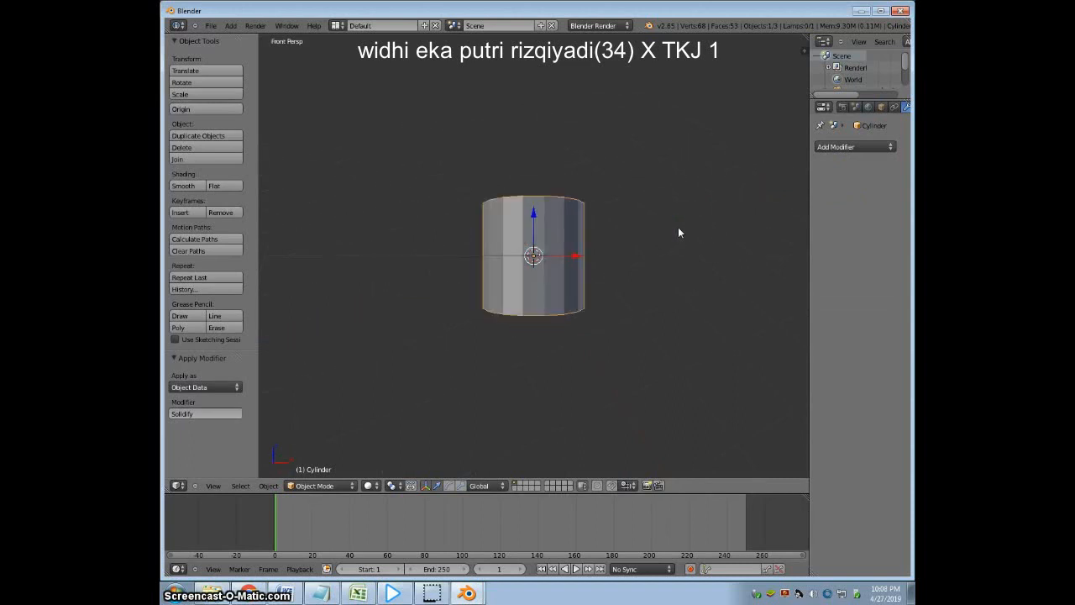
key("KP_5")
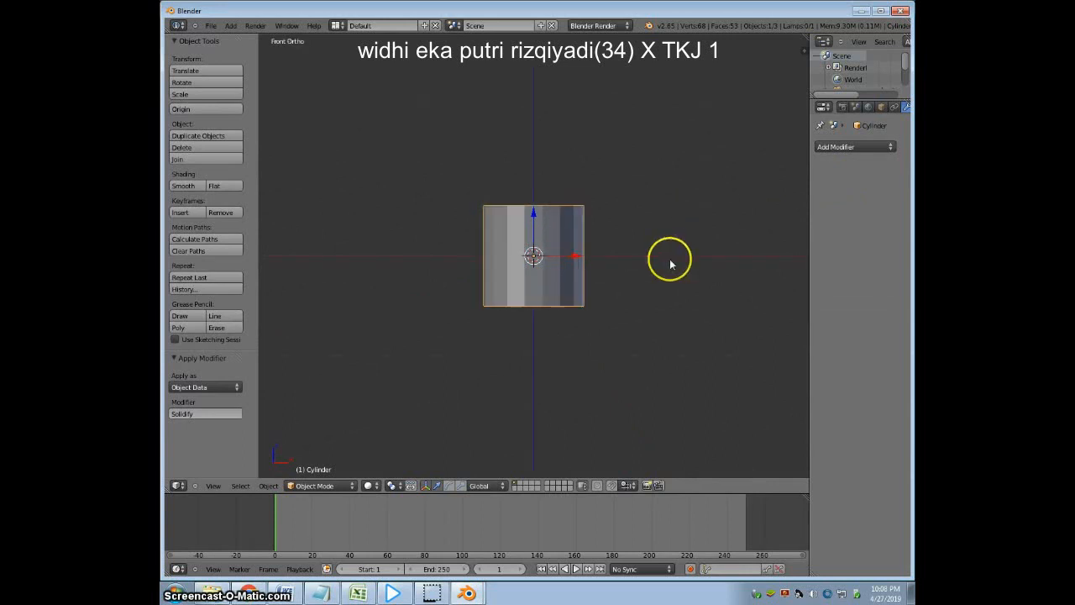
scroll(667, 294, "up", 1)
scroll(668, 294, "up", 2)
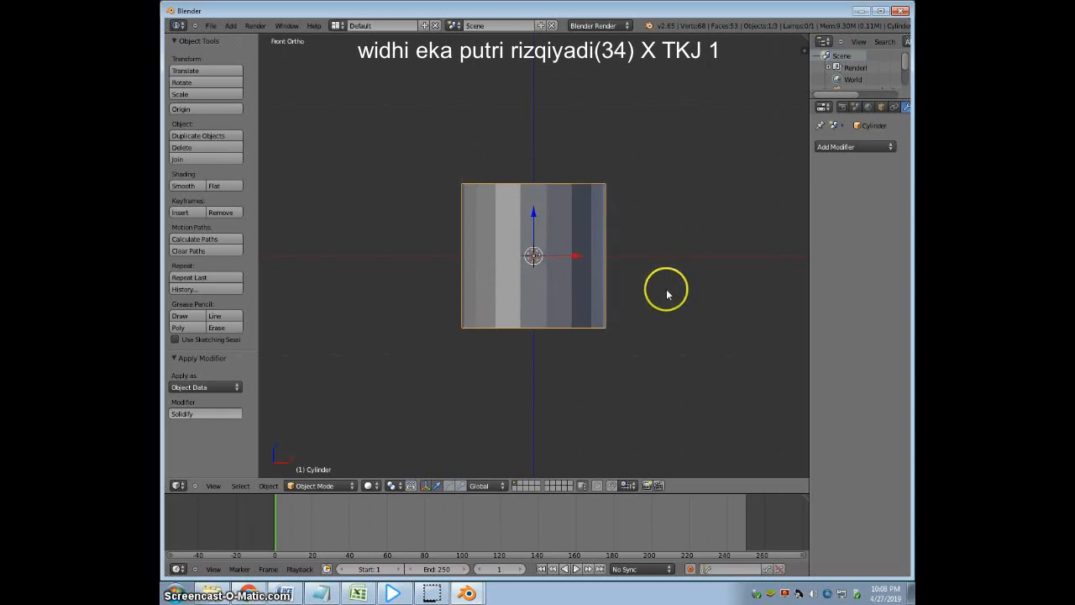
key("Tab")
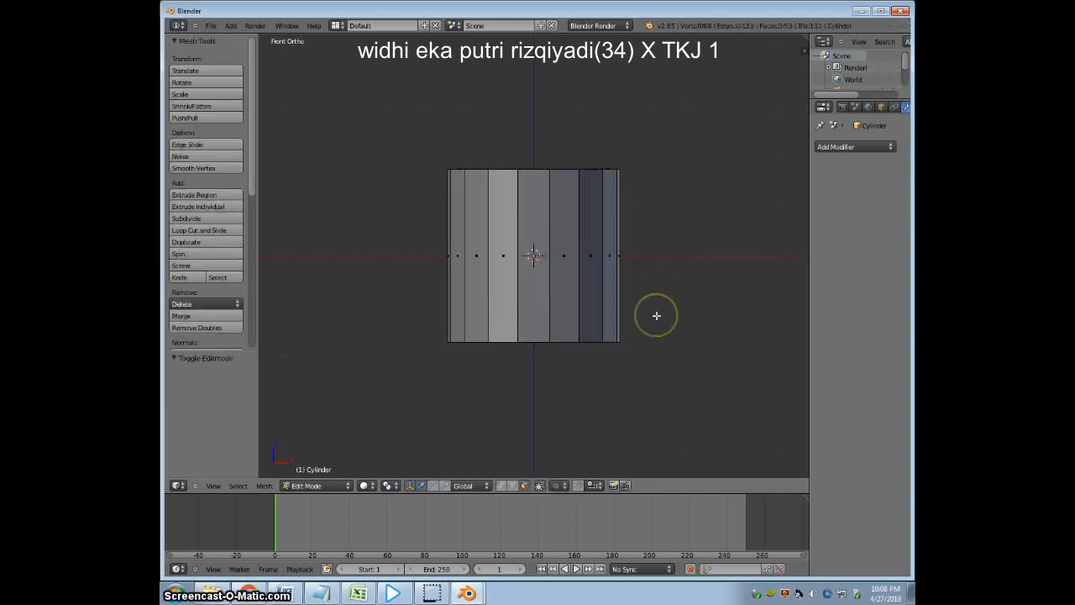
key("ctrl+r")
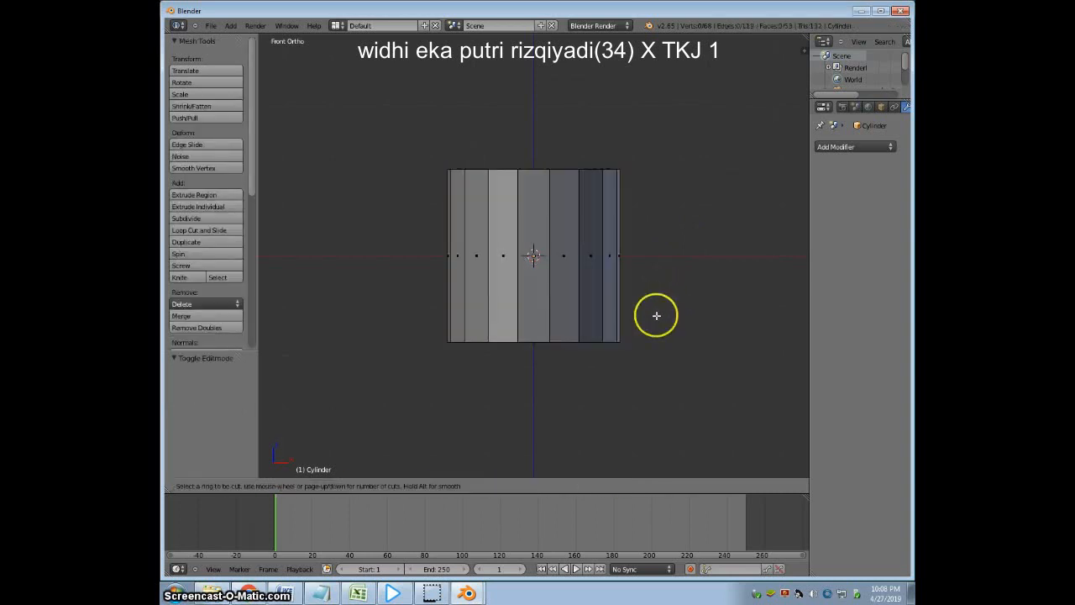
left_click(596, 255)
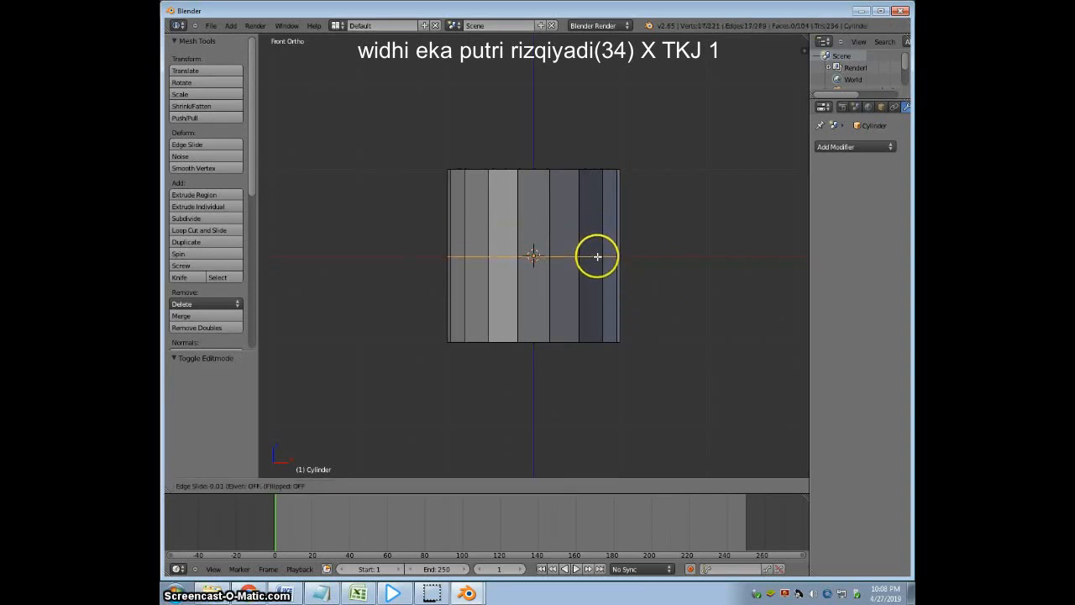
left_click(597, 255)
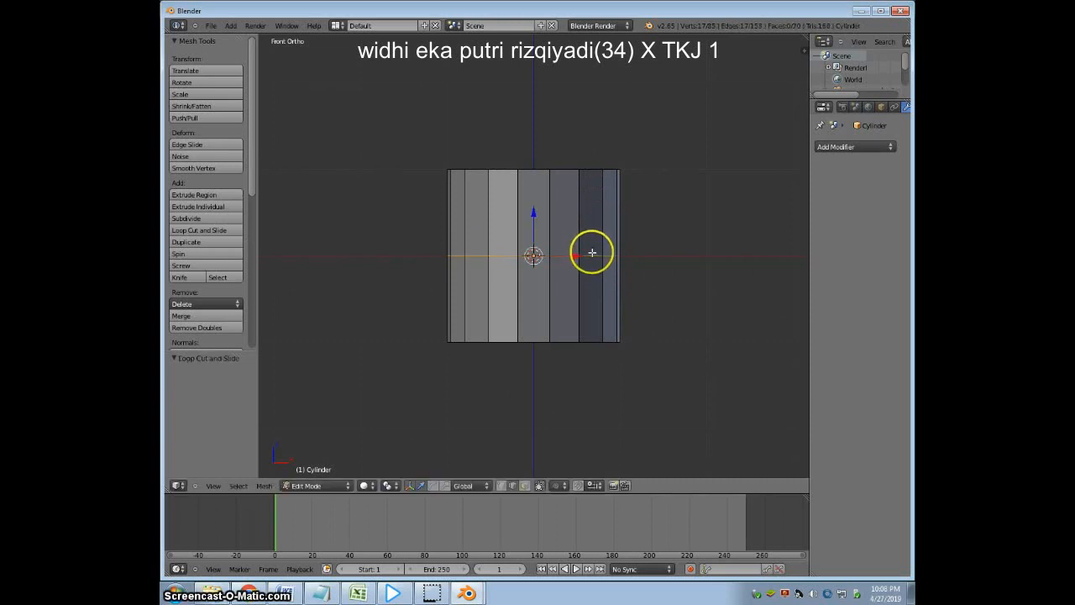
Add a horizontal loop cut halfway up the wall's upper half and another about halfway down its lower half.
key("ctrl+r")
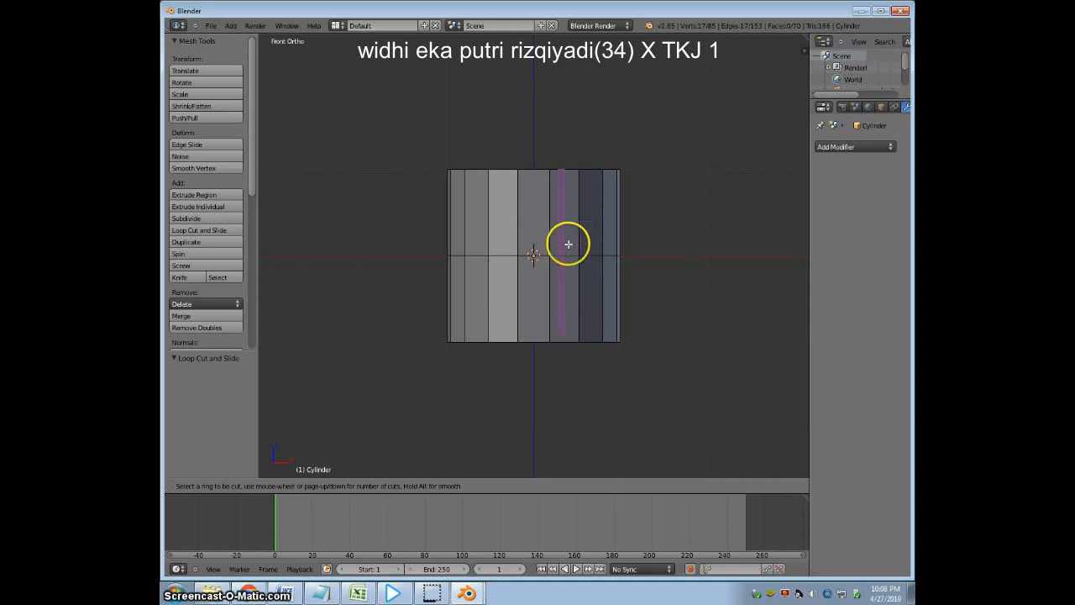
left_click(570, 218)
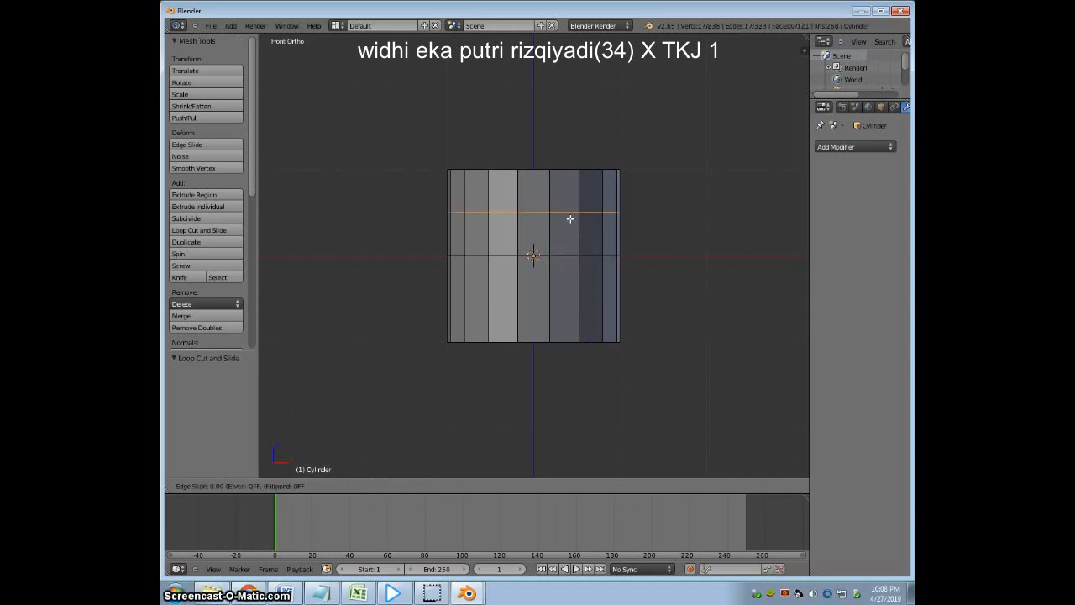
left_click(569, 221)
key("ctrl+r")
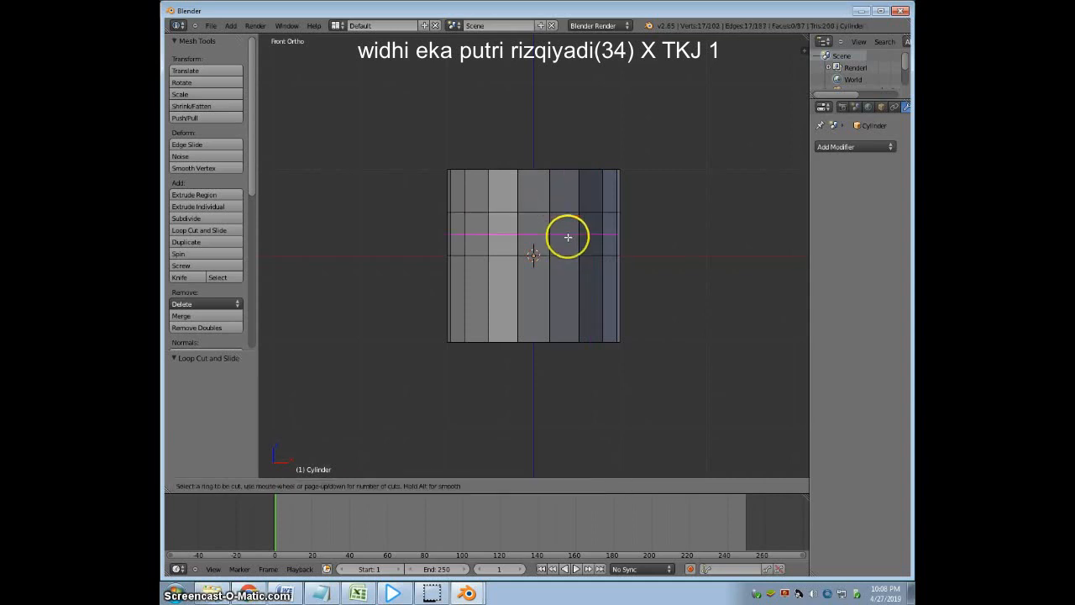
left_click(533, 279)
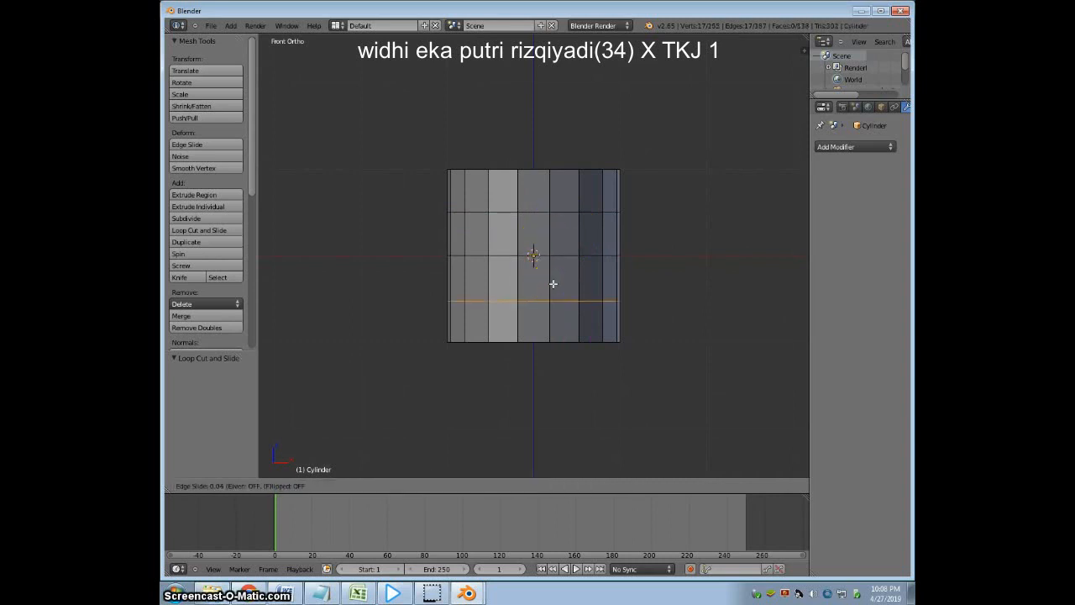
left_click(562, 235)
Split the wall's upper half further with one horizontal loop cut below and one above its existing cut.
key("ctrl+r")
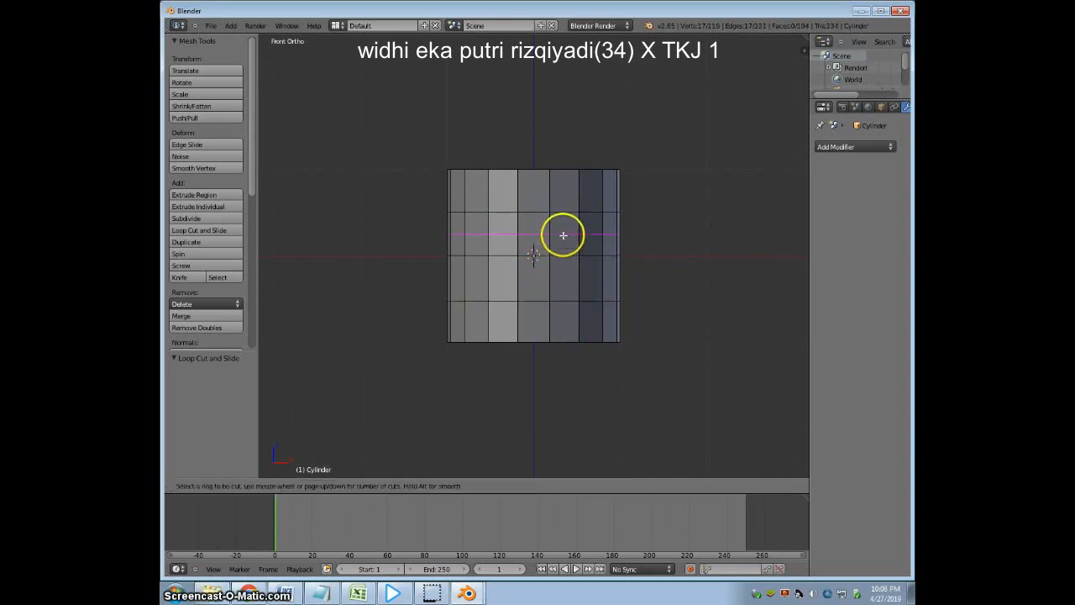
left_click(561, 235)
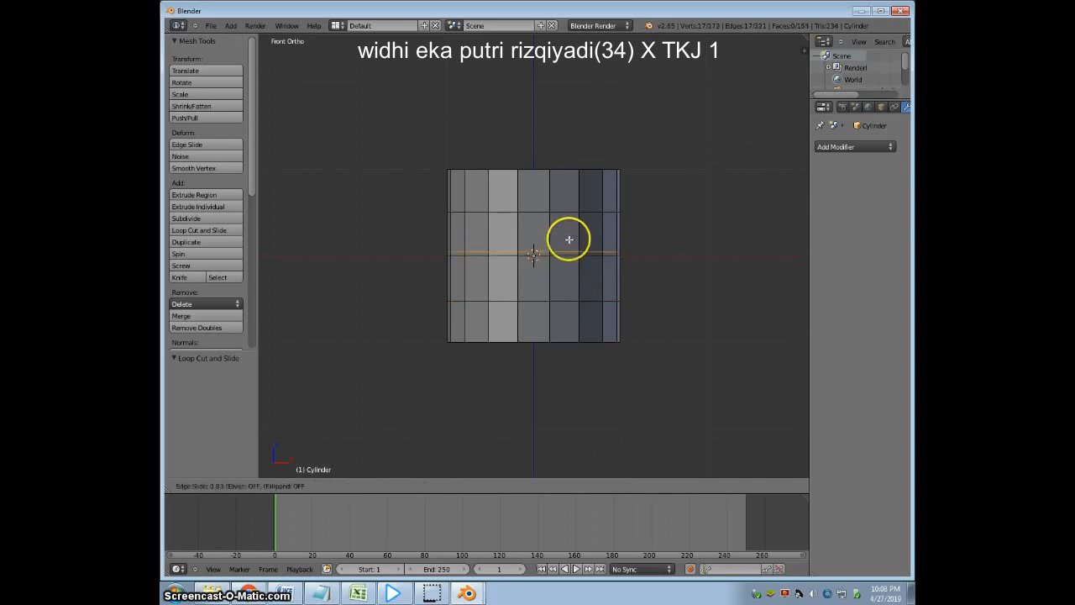
left_click(569, 233)
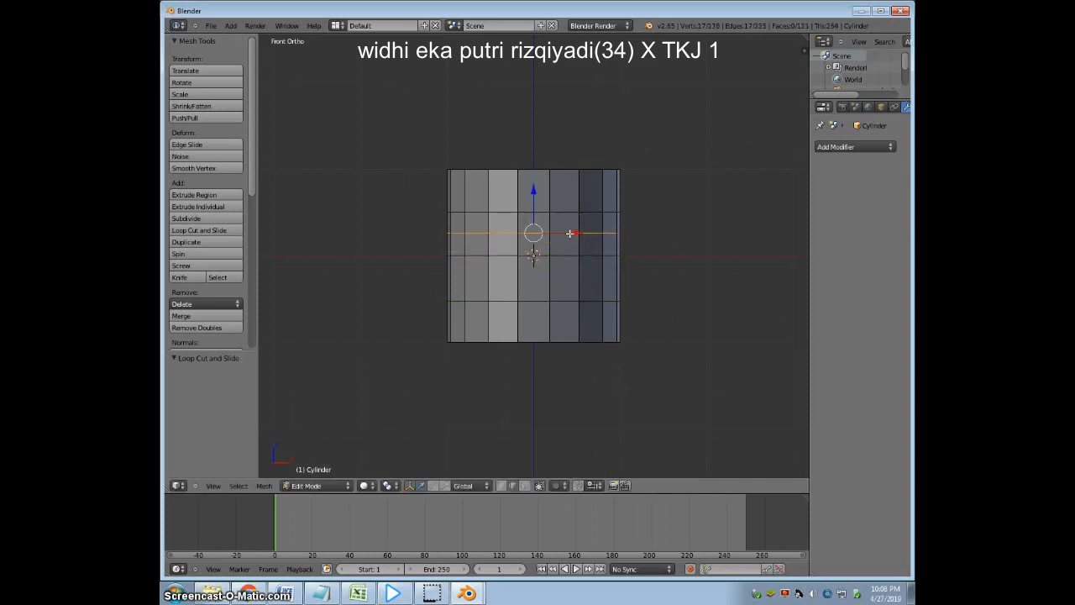
key("ctrl+r")
left_click(558, 196)
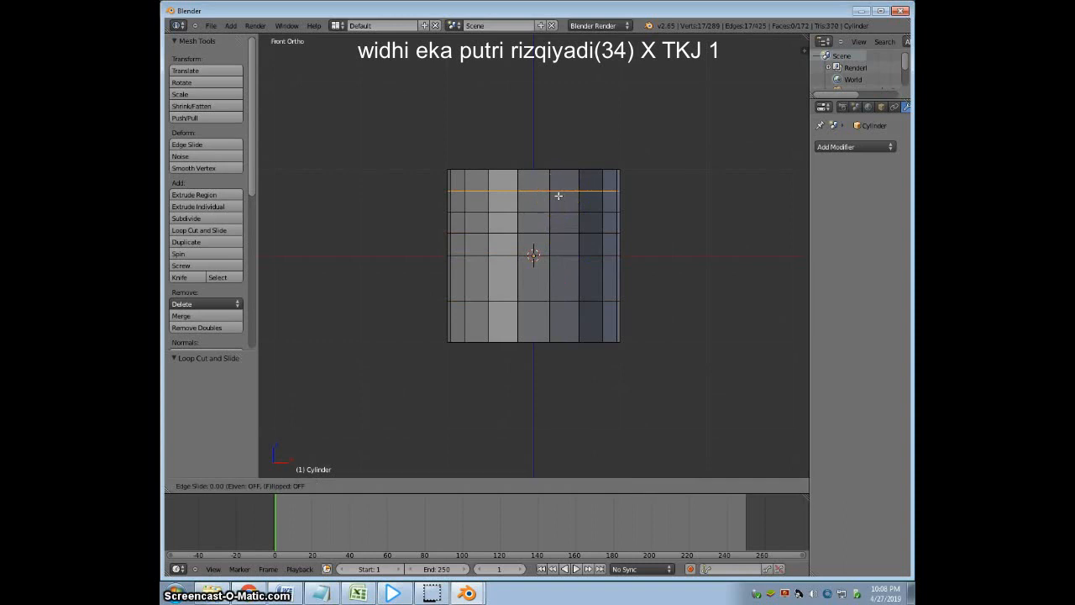
left_click(558, 196)
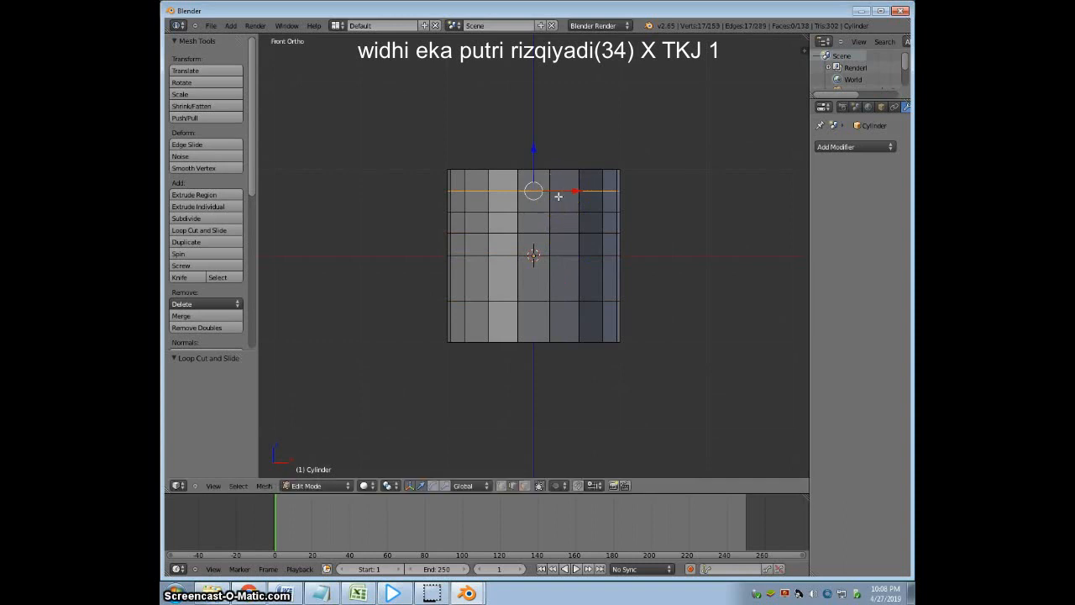
Split the wall's lower half further with one horizontal loop cut above and one below its existing cut.
key("ctrl+r")
left_click(546, 276)
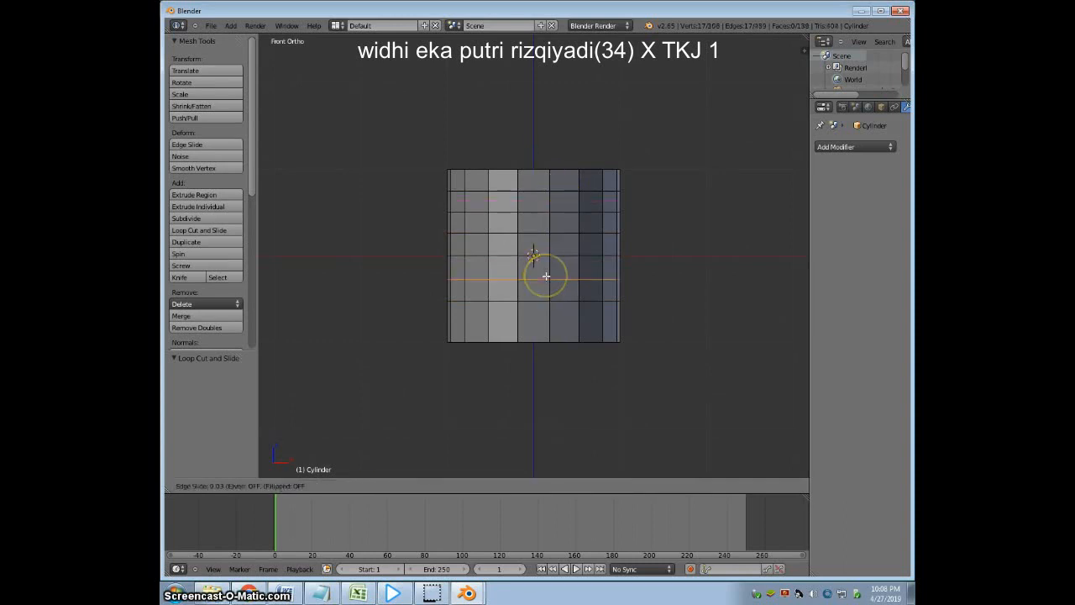
left_click(546, 275)
key("ctrl+r")
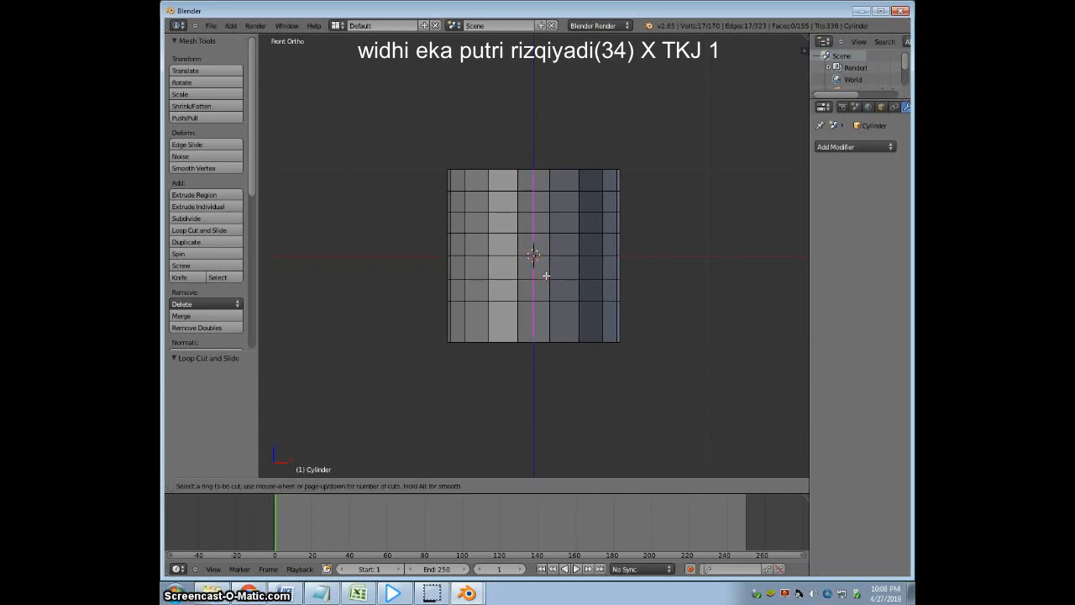
left_click(542, 319)
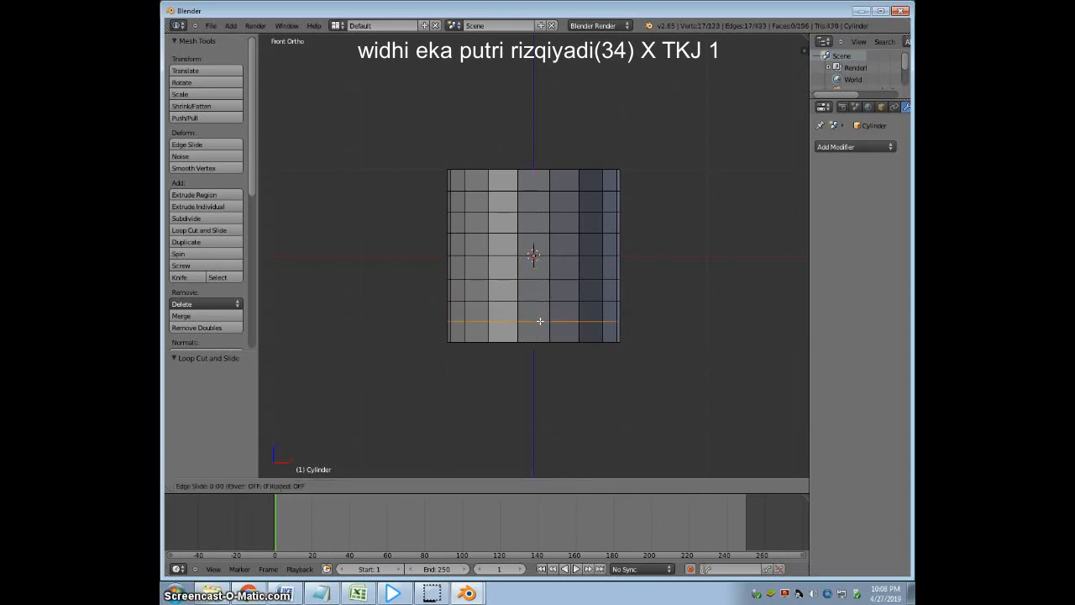
left_click(538, 320)
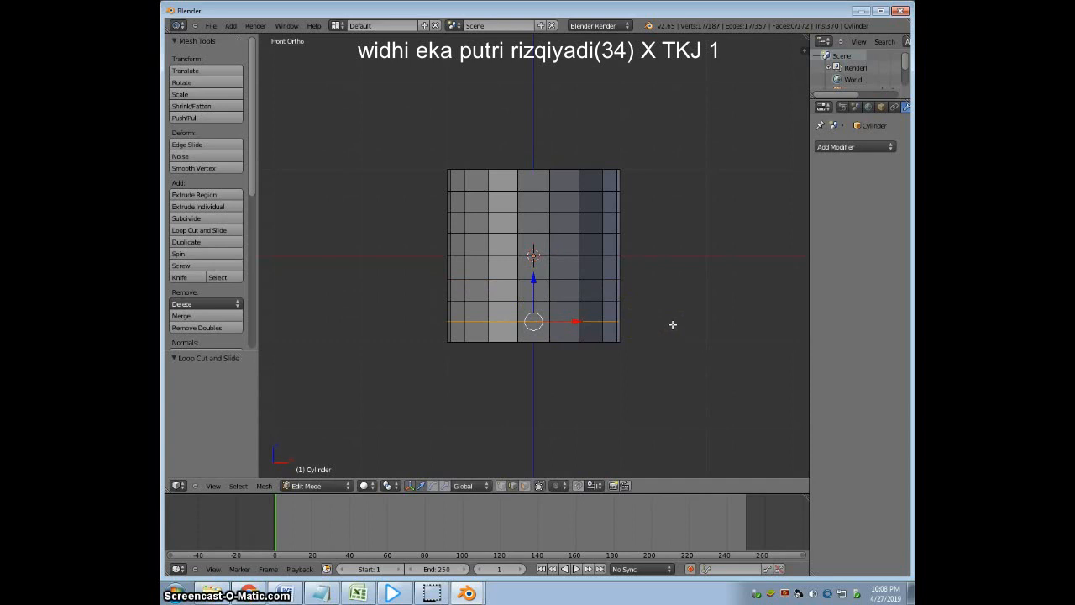
Extrude the front wall column's second face from the top and second from the bottom outward by about 0.81 units.
right_click(540, 292)
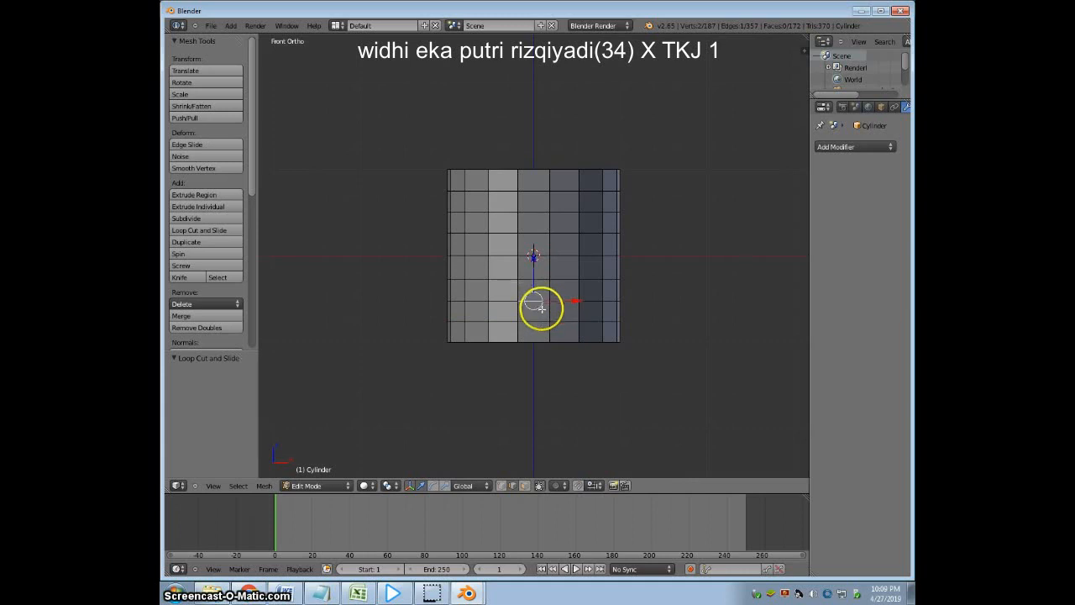
right_click(540, 318)
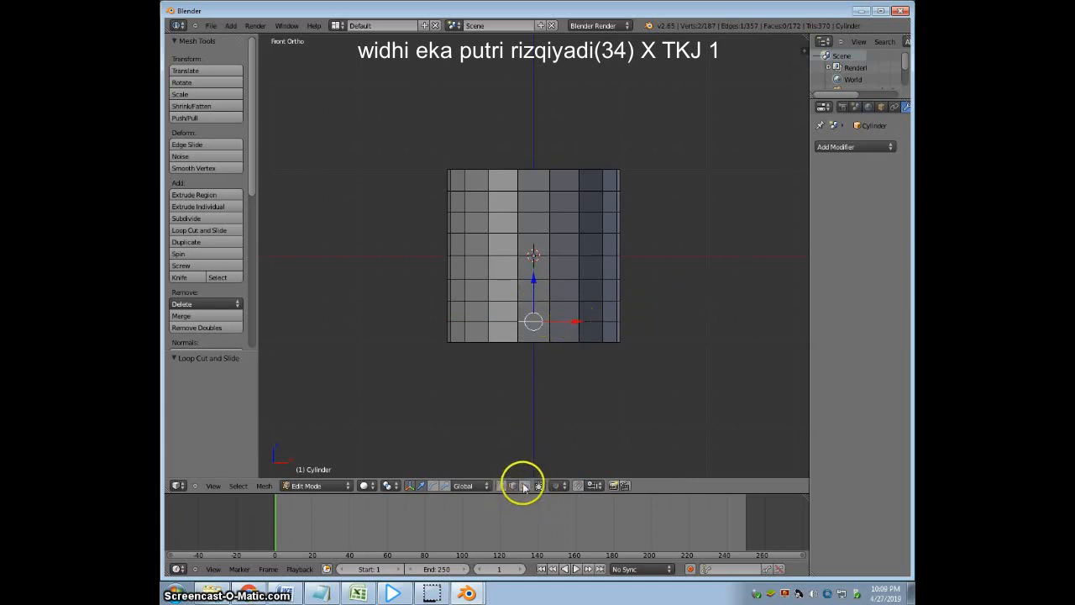
right_click(538, 312)
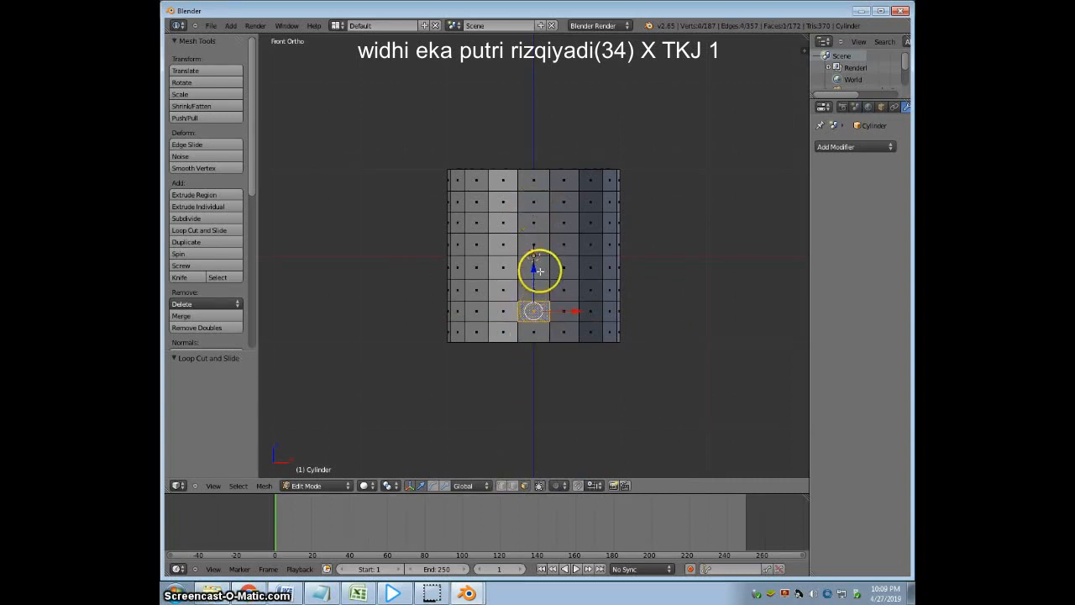
right_click(538, 205)
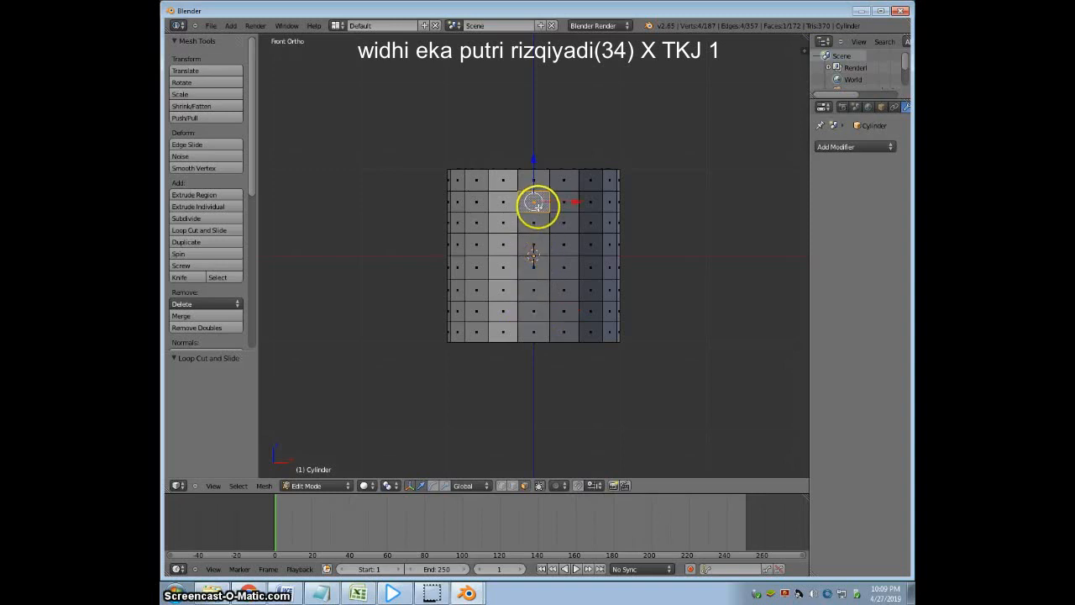
right_click(532, 309, "shift")
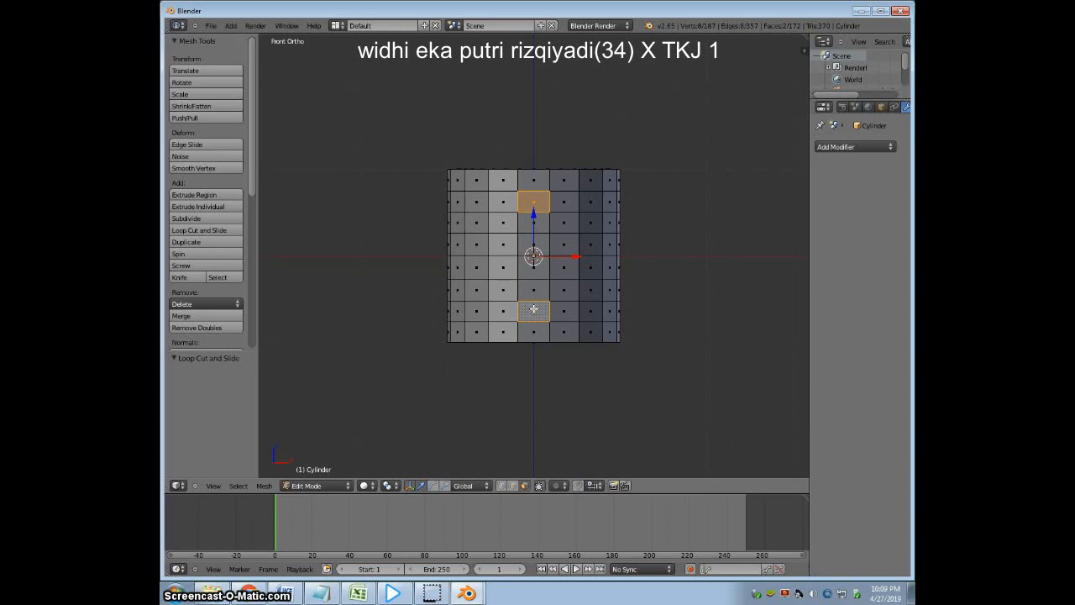
middle_click_drag(643, 302, 547, 312)
key("e")
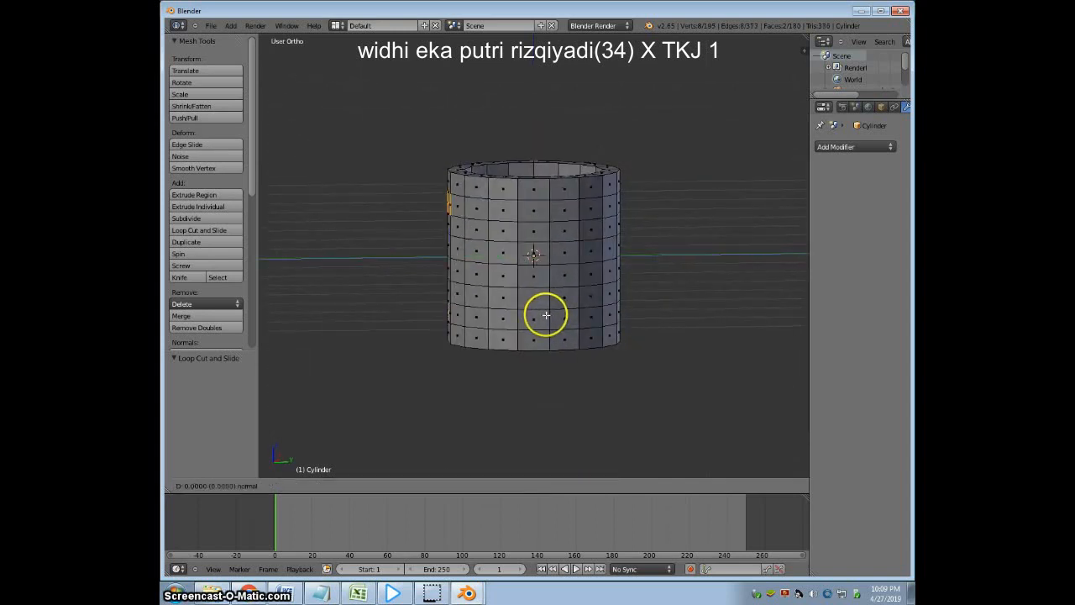
left_click(476, 315)
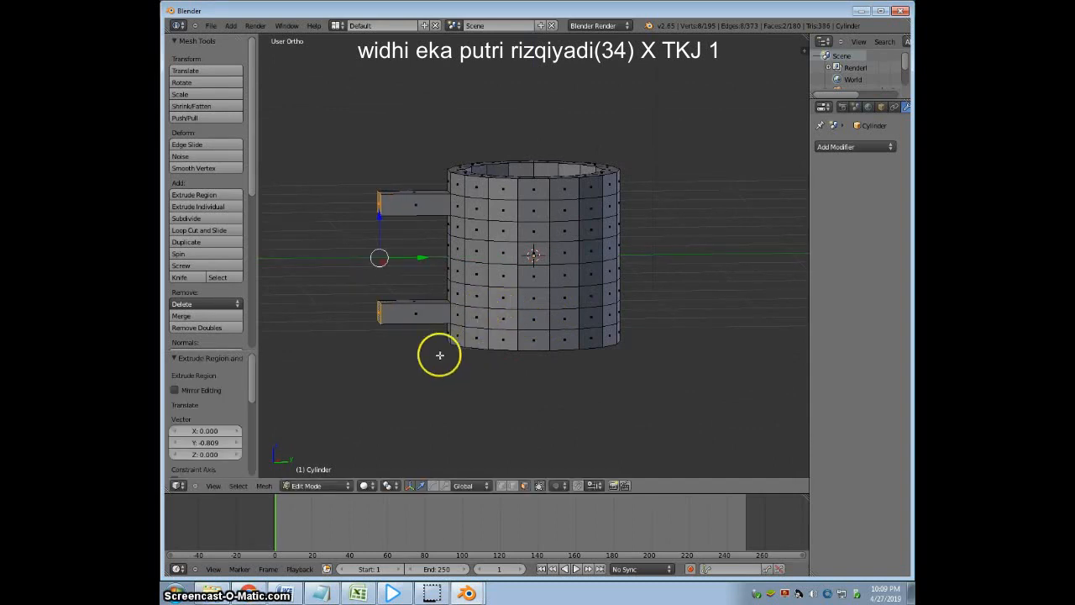
Rotate the end face of the upper extruded stub by 45° about the X axis.
middle_click_drag(420, 357, 504, 364)
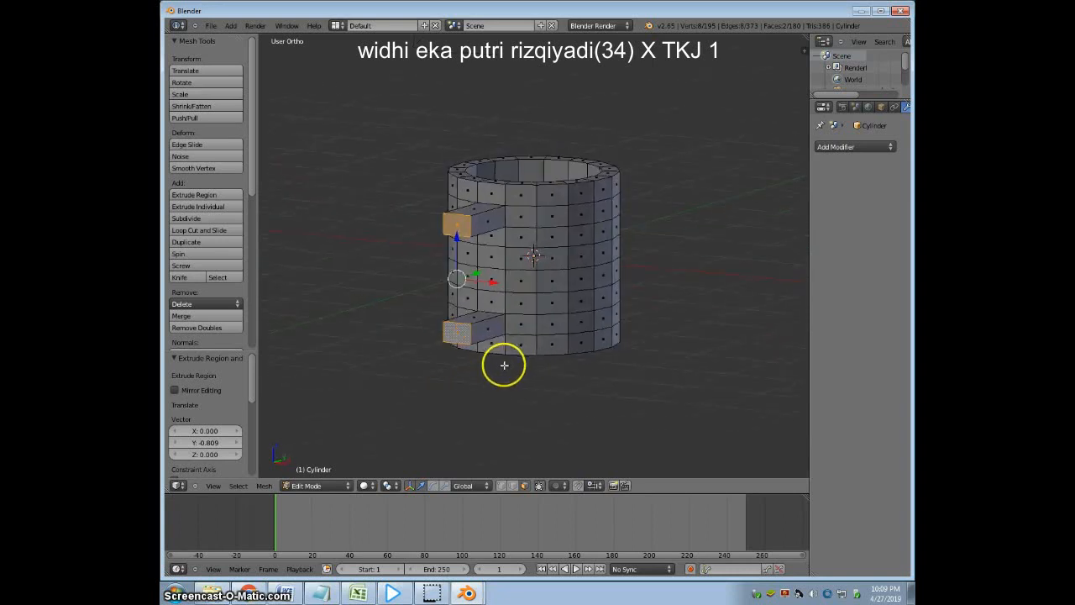
right_click(460, 226)
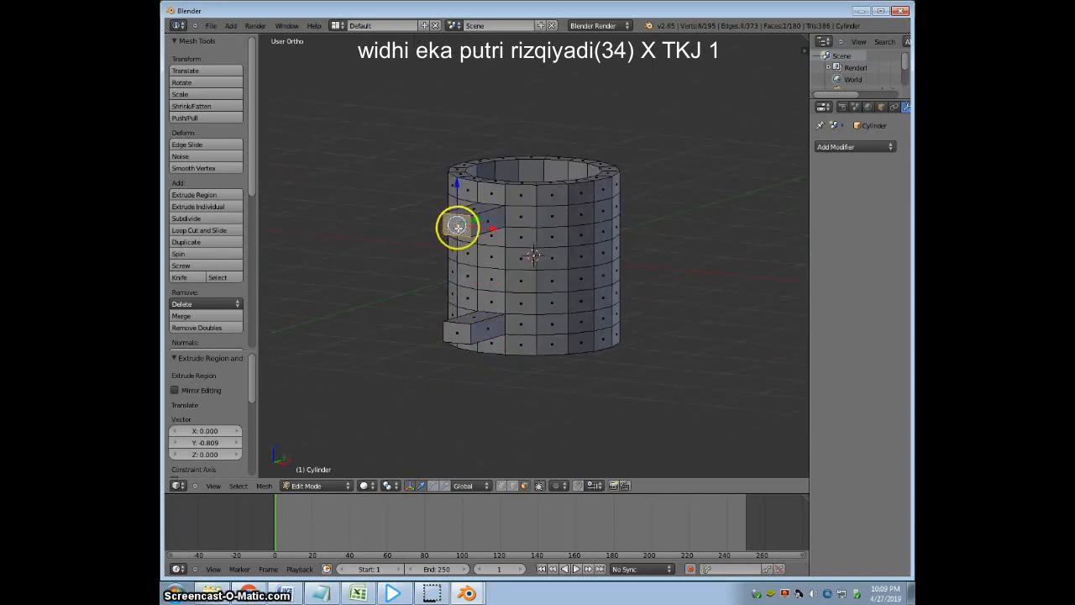
type("rx45")
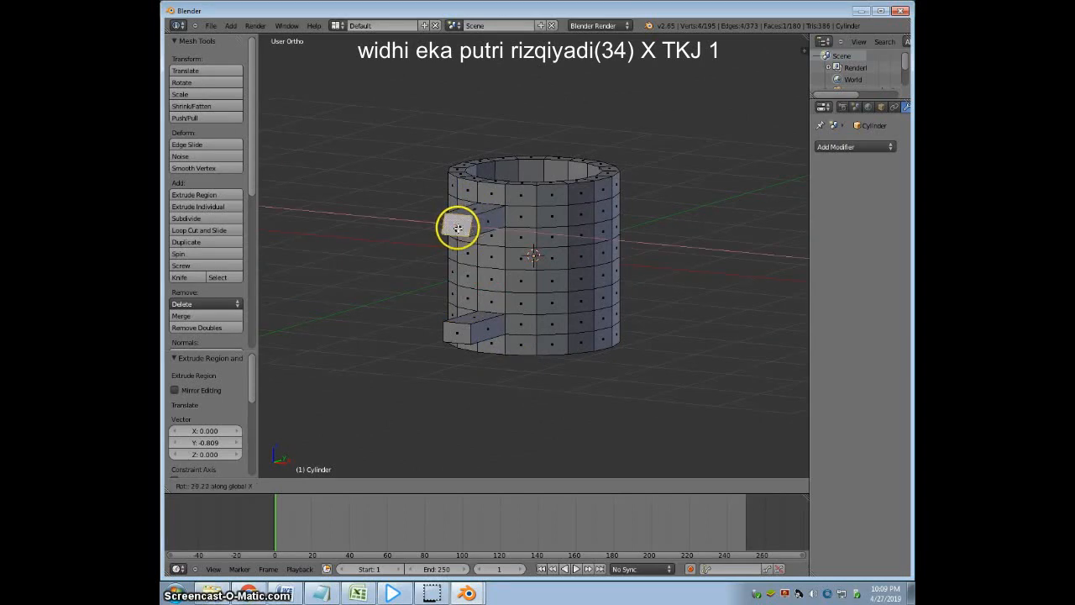
key("Return")
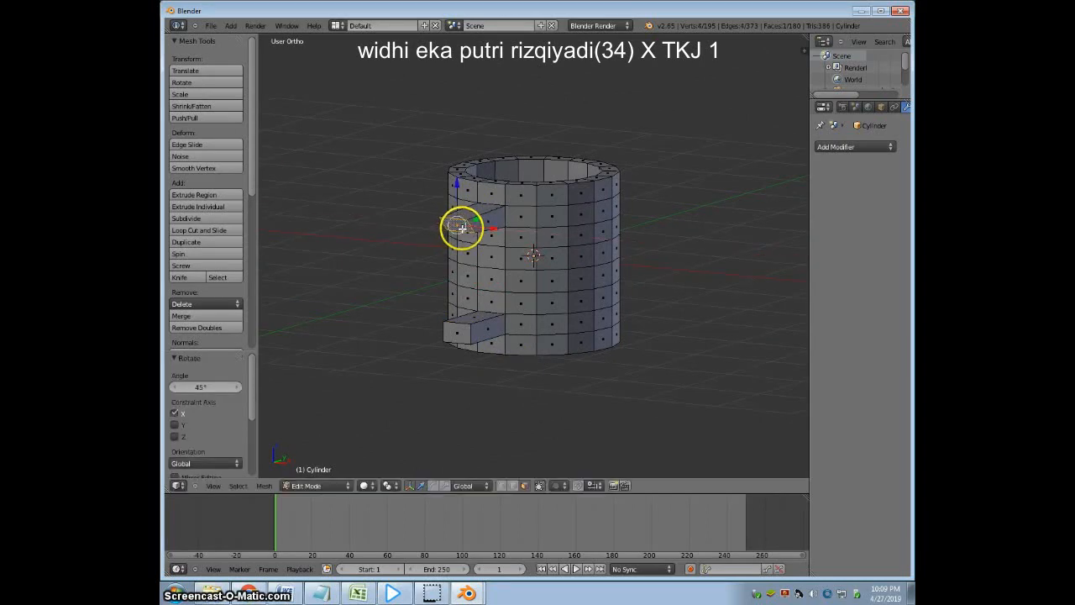
Rotate the end face of the lower extruded stub by -45° about the X axis.
right_click(458, 335)
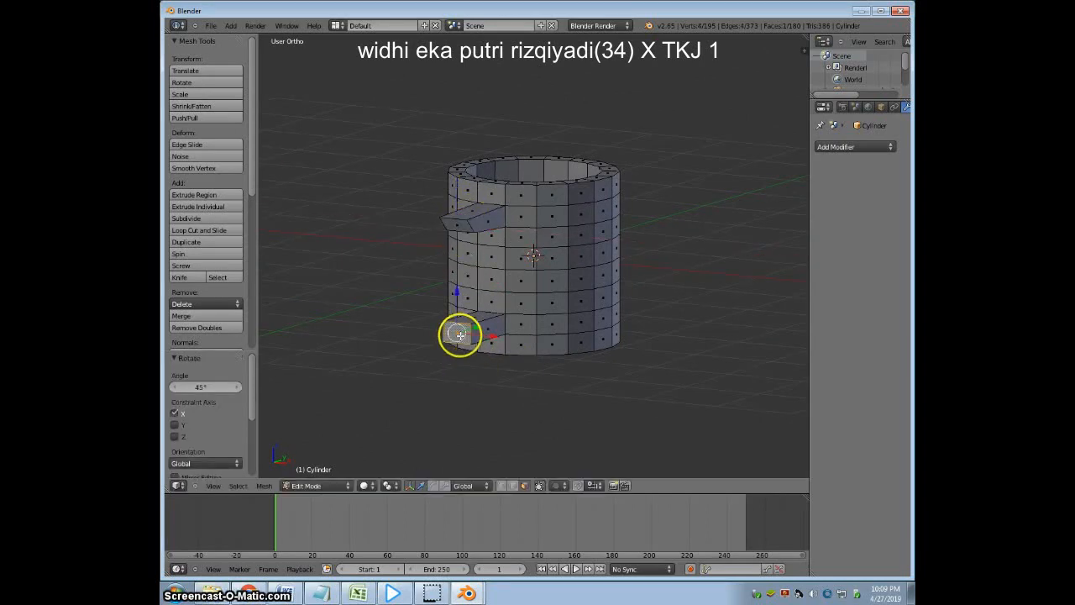
key("r")
key("x")
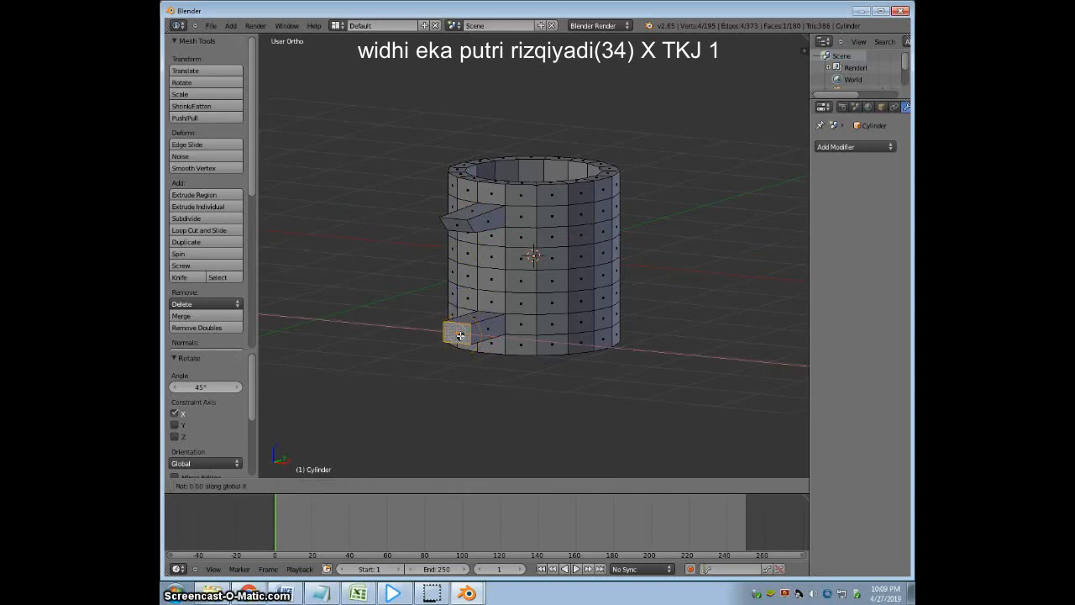
type("45")
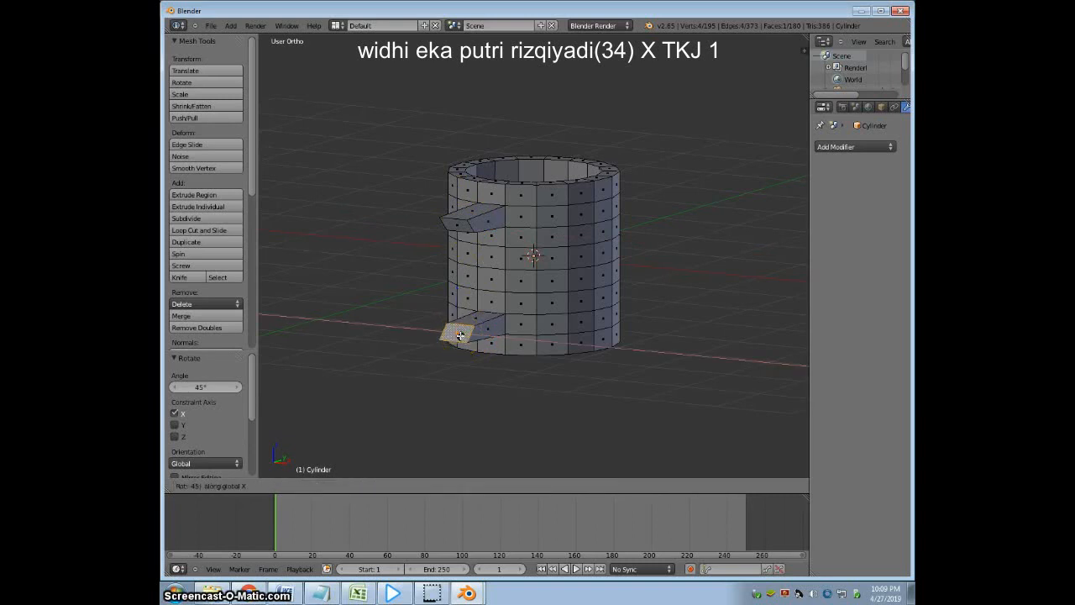
key("Return")
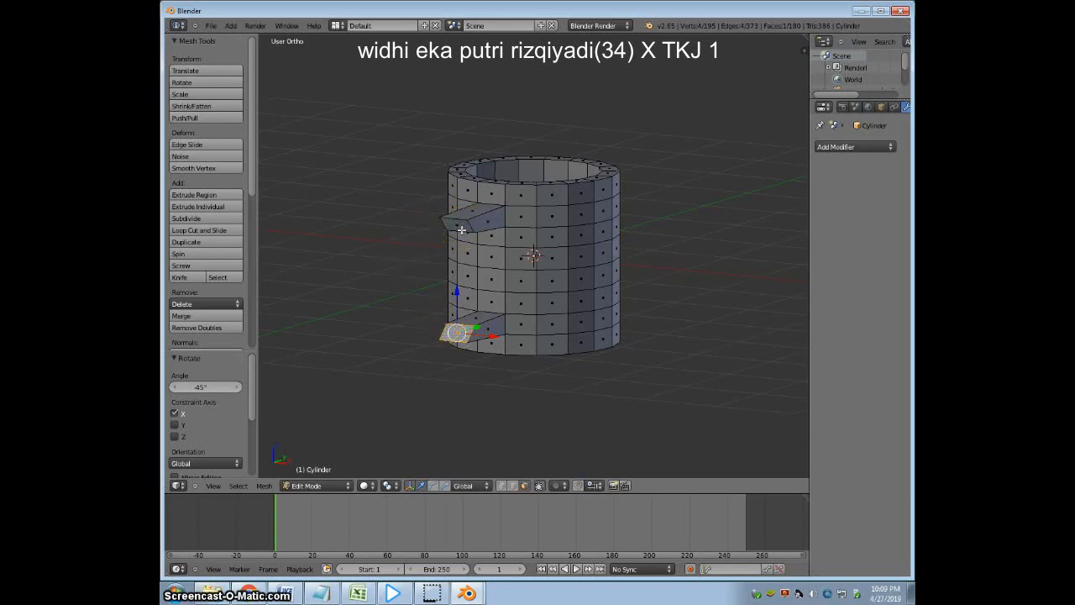
Delete the angled end faces of the upper and lower handle stubs.
right_click(462, 227)
key("x")
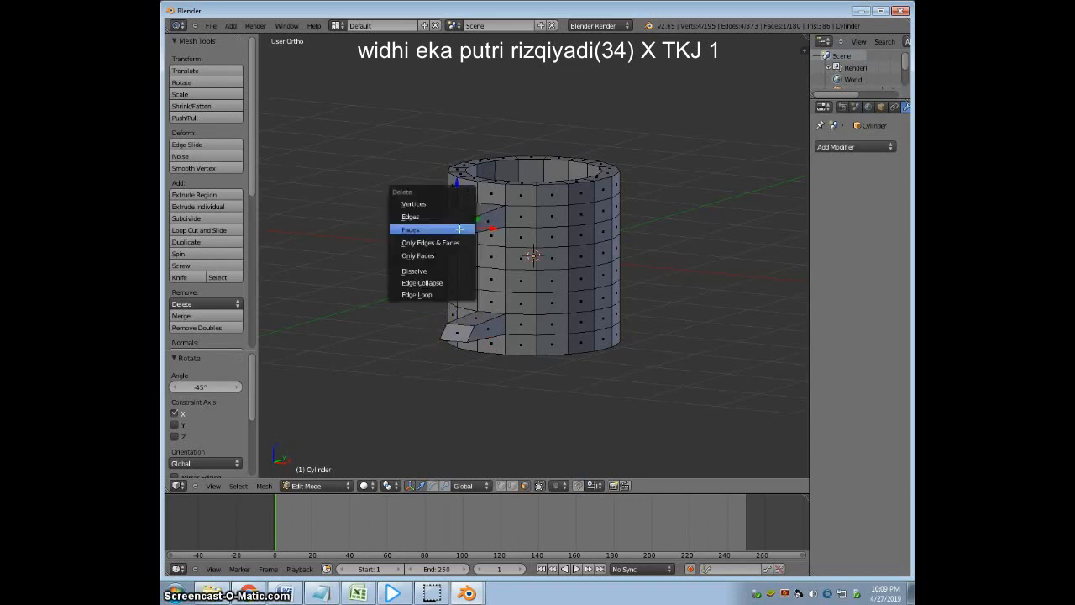
left_click(456, 228)
right_click(460, 335)
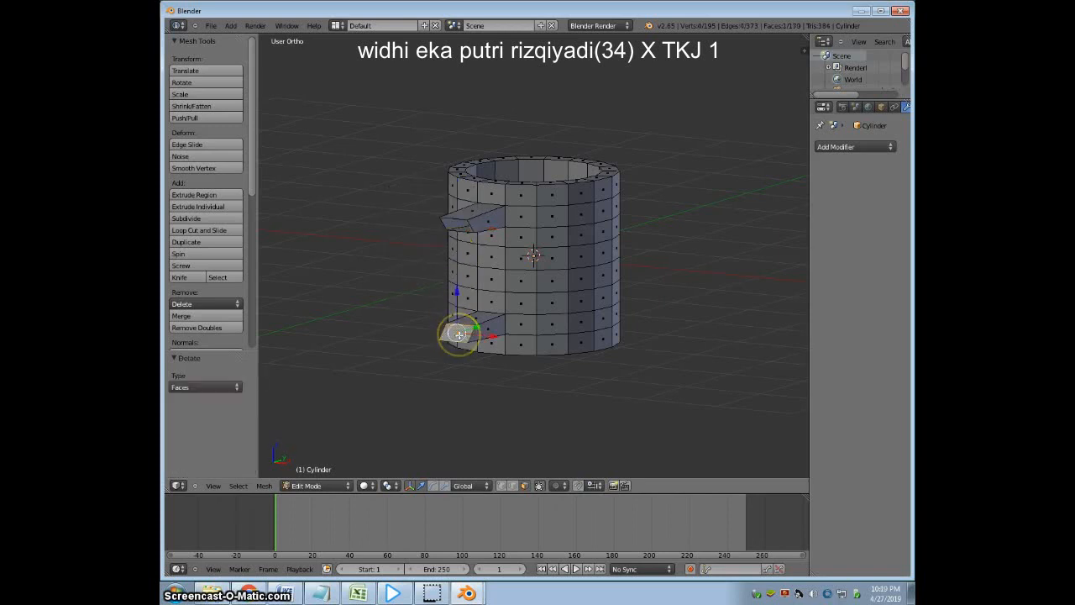
key("x")
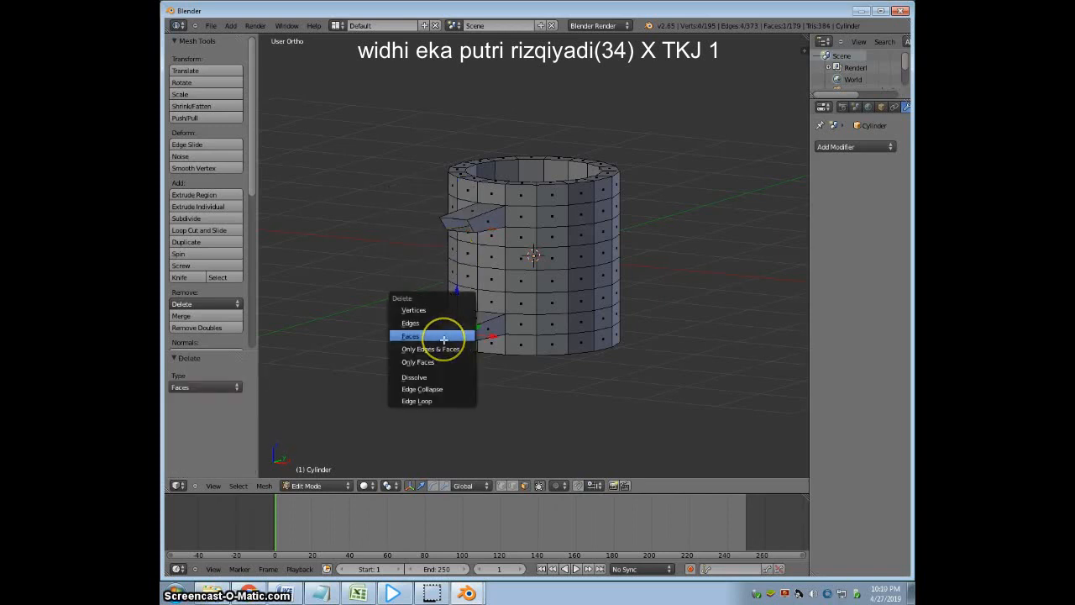
left_click(444, 339)
Try to fill a face between edges of the two stubs' open ends, then undo both attempts.
middle_click_drag(561, 372, 492, 336)
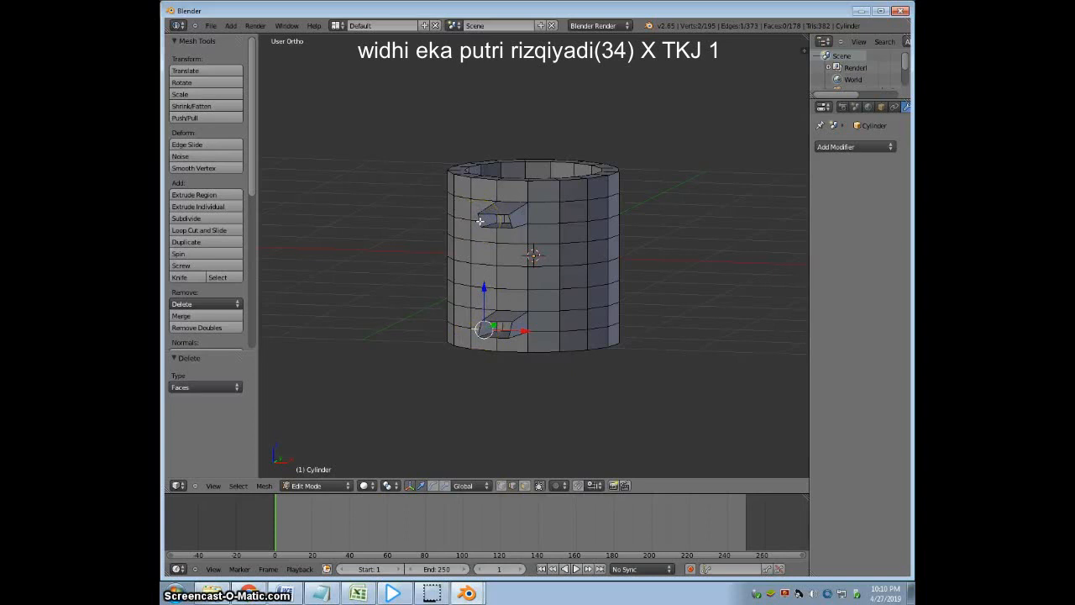
right_click(480, 220, "shift")
key("f")
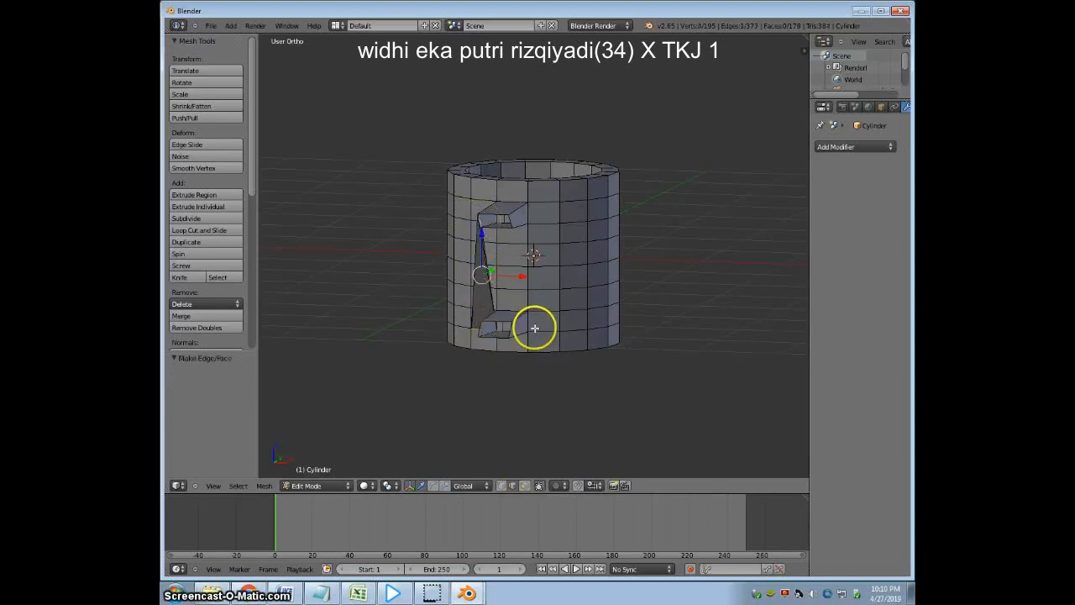
middle_click_drag(532, 324, 493, 326)
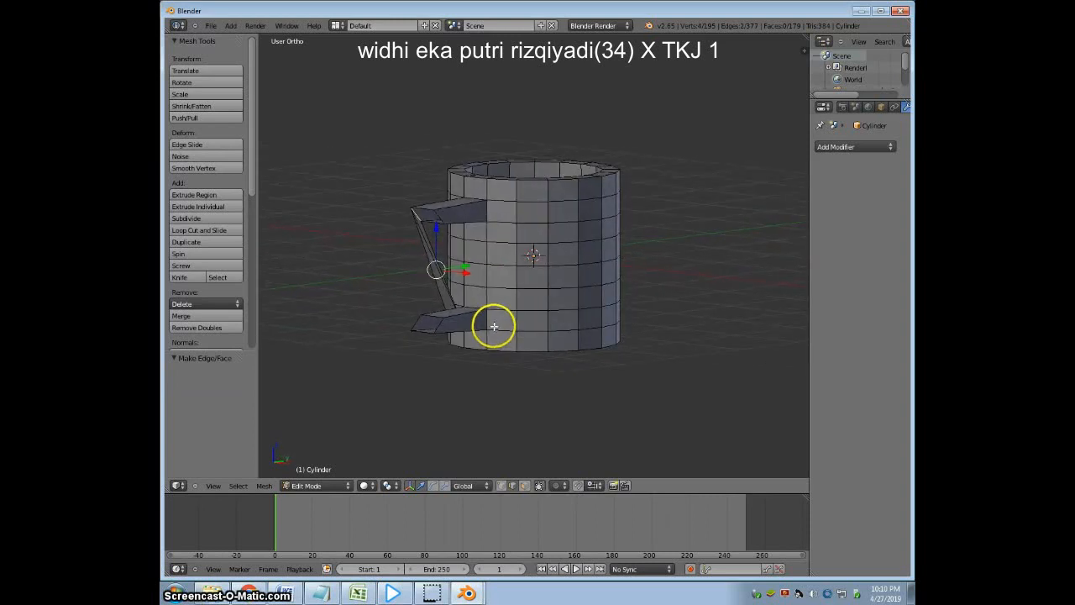
key("ctrl+z")
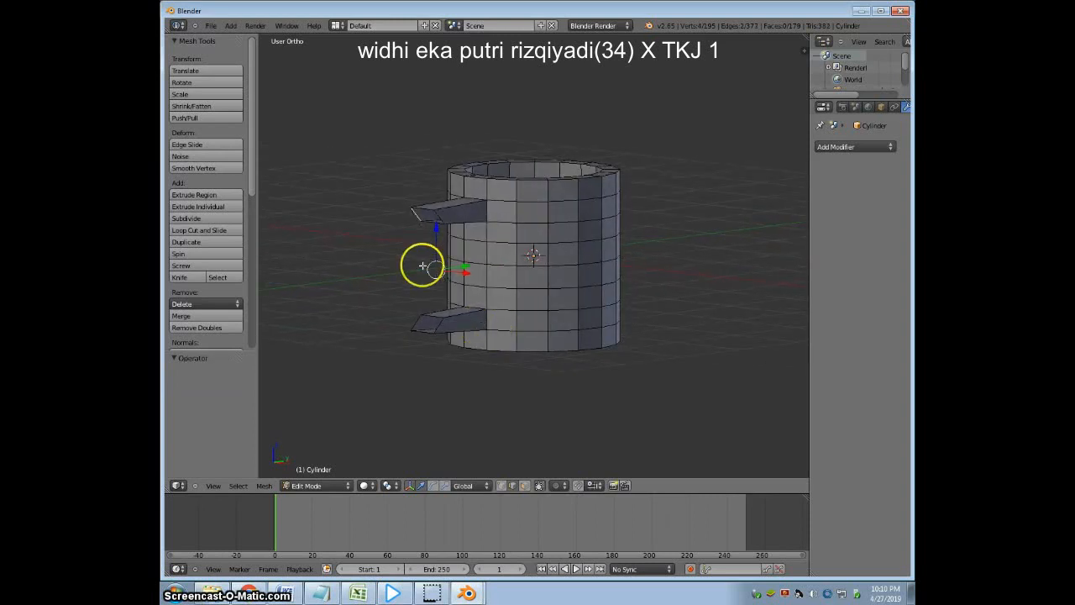
right_click(418, 321, "shift")
key("f")
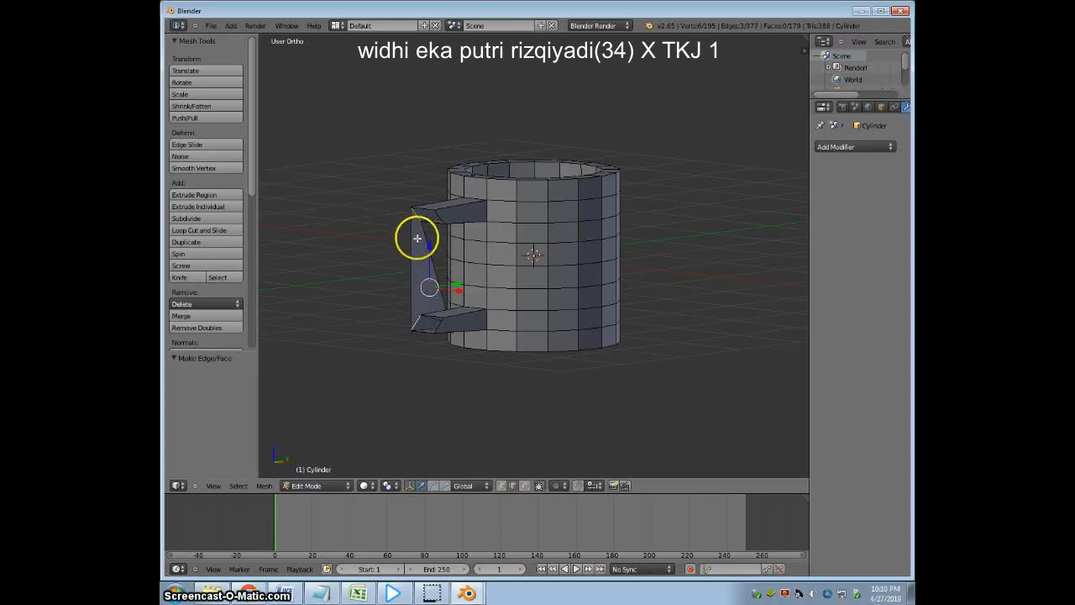
key("ctrl+z")
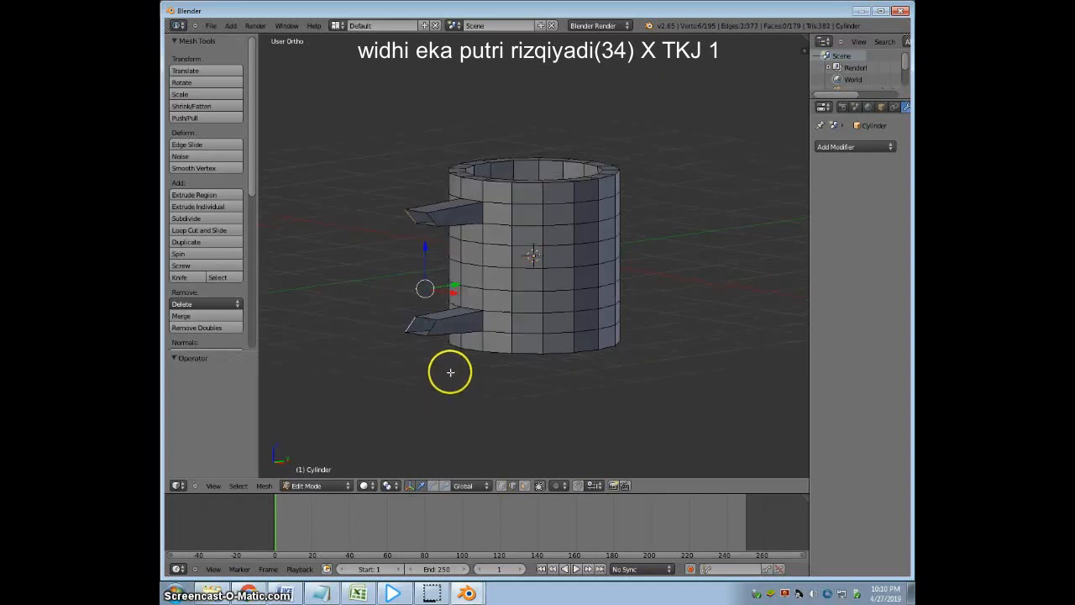
Fill a vertical side face between the matching side edges of the upper and lower stubs' open ends.
middle_click_drag(450, 372, 554, 362)
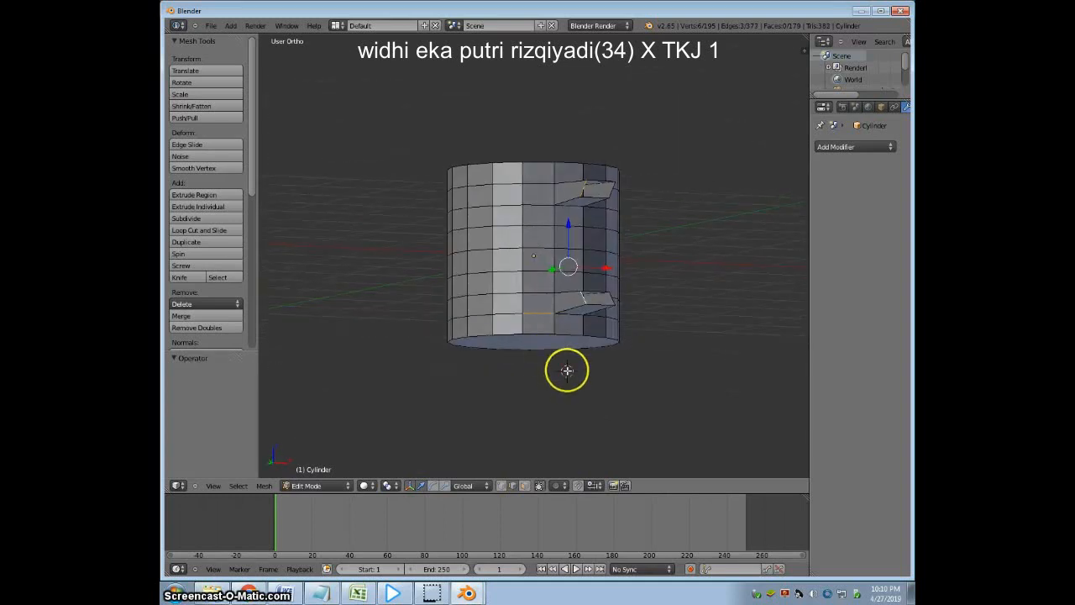
right_click(569, 309)
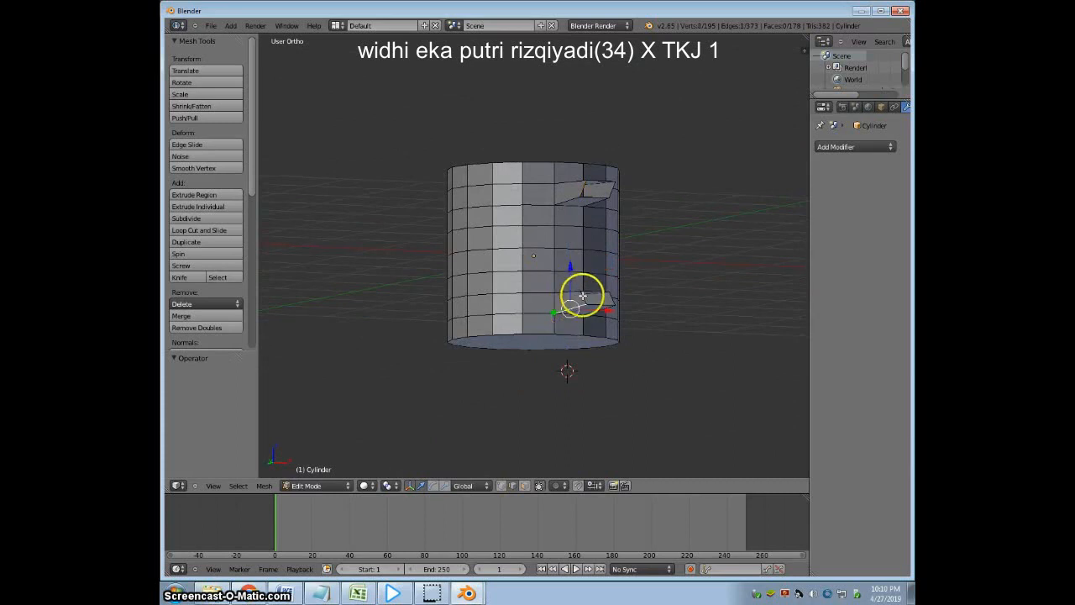
right_click(582, 295)
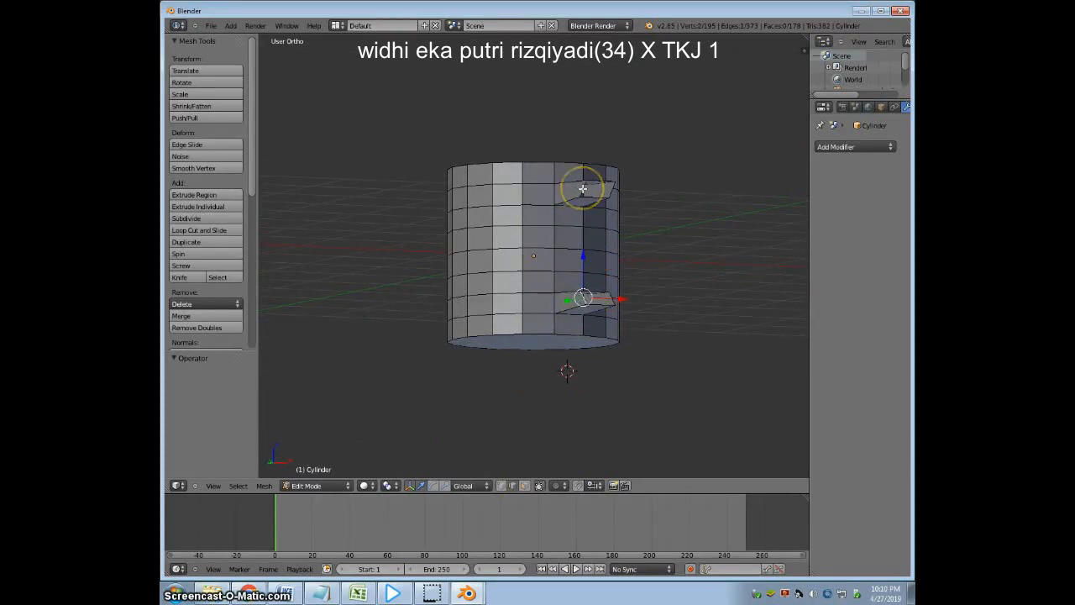
right_click(582, 187, "ctrl")
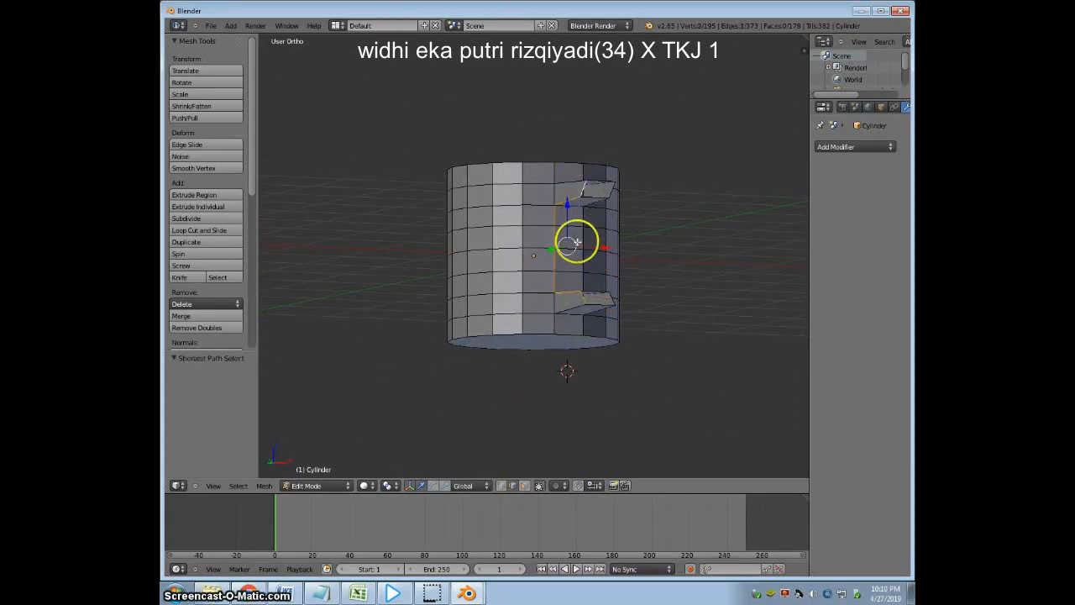
left_click(588, 420)
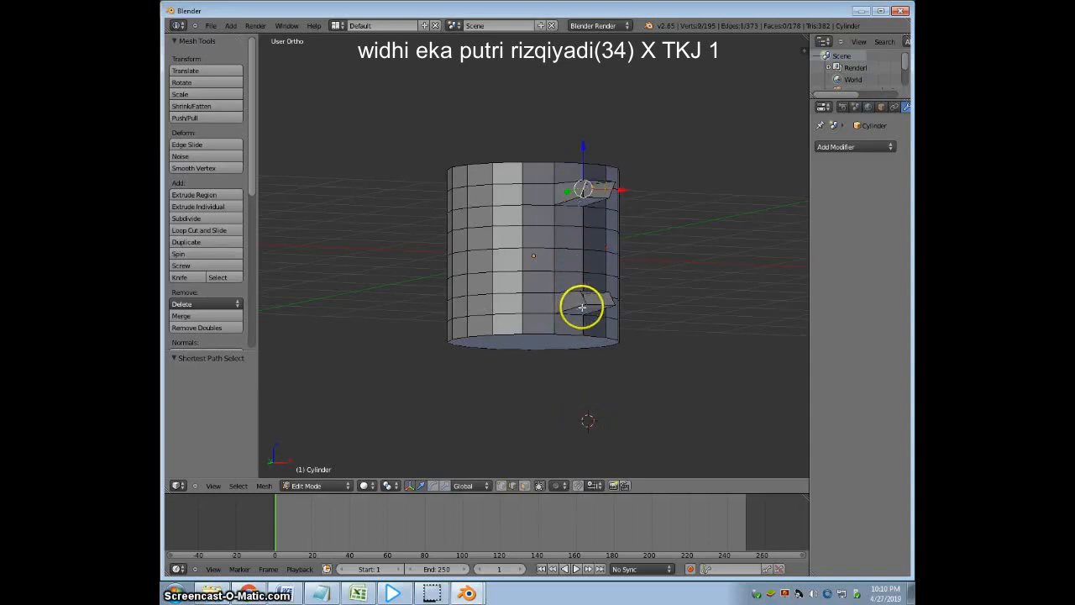
key("ctrl+z")
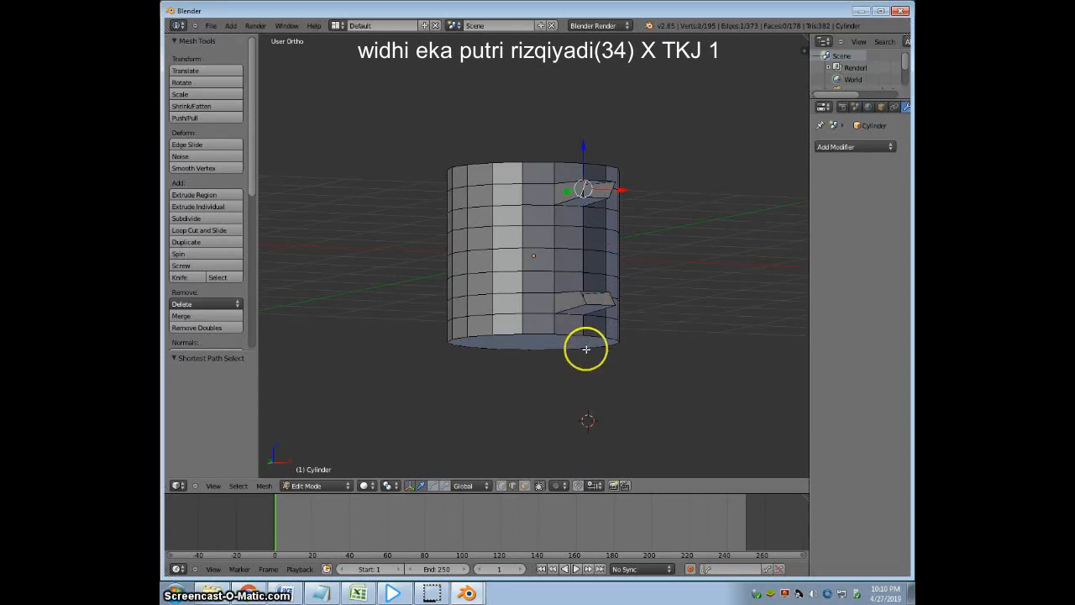
middle_click_drag(586, 348, 577, 358)
key("f")
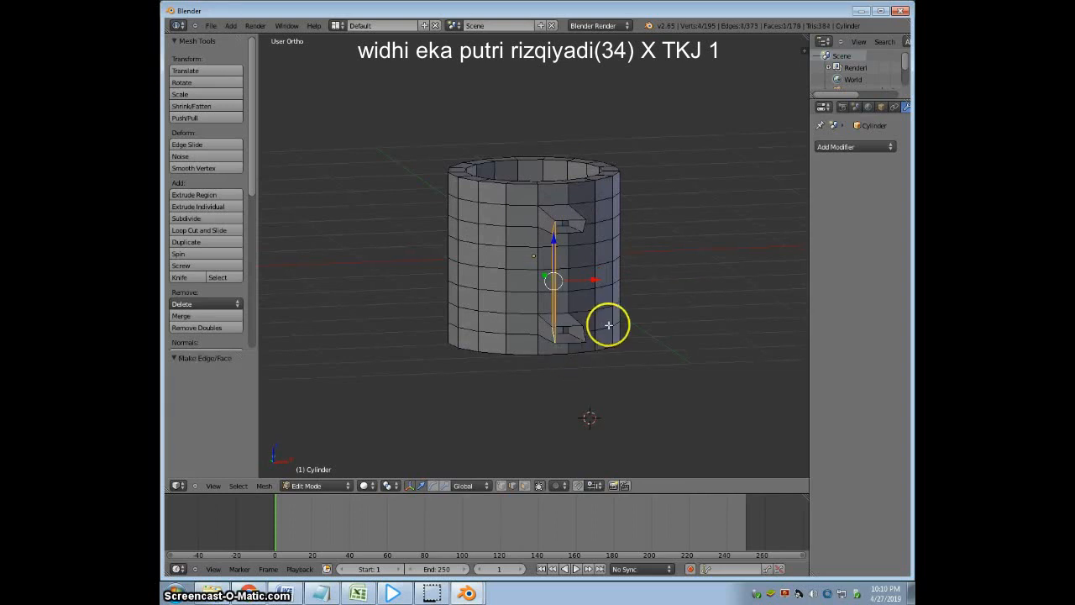
Fill the handle's inner face between the upper stub's lower end edge and the lower stub's upper end edge.
middle_click_drag(593, 350, 566, 358)
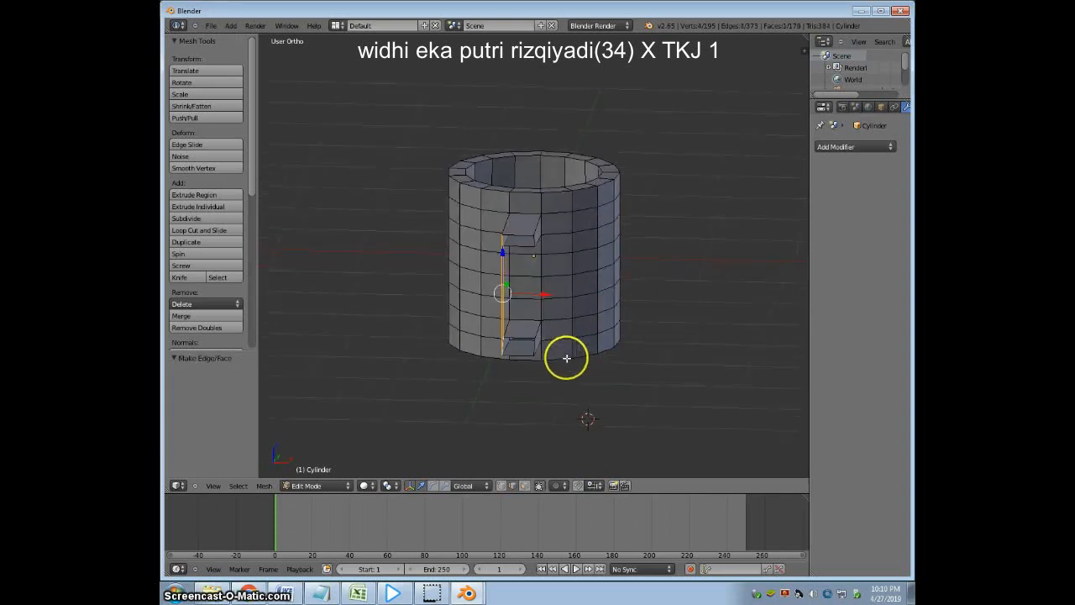
right_click(526, 338)
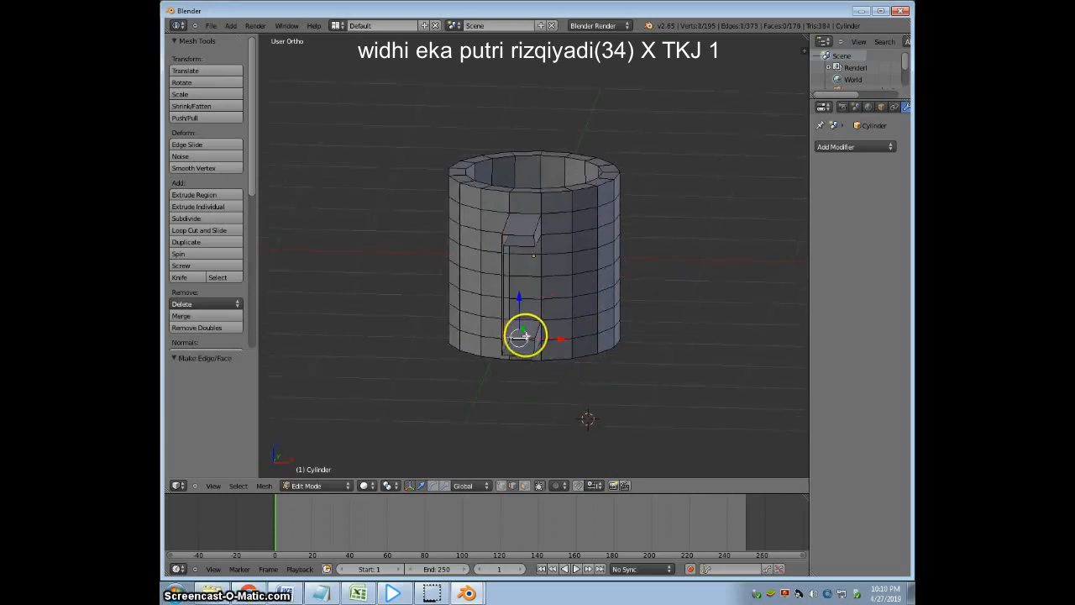
right_click(525, 247, "shift")
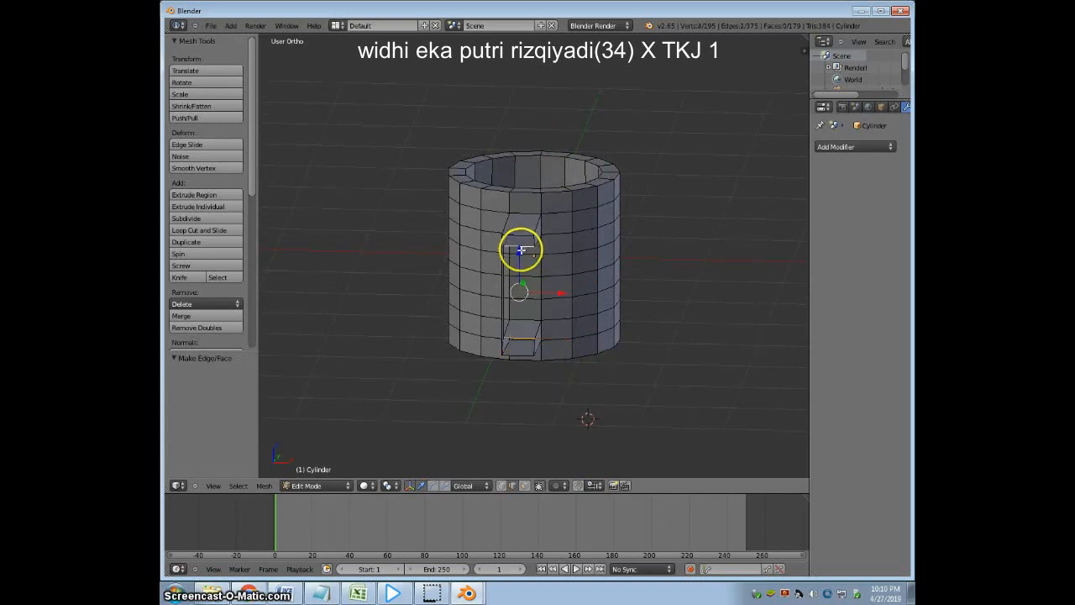
key("f")
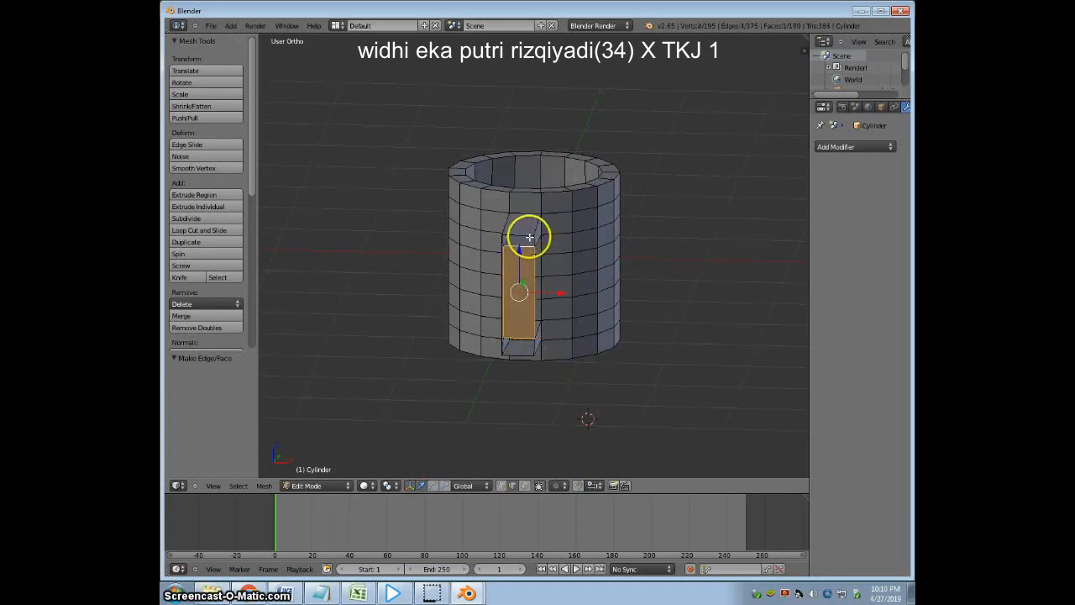
Fill the handle's remaining open side face and its outer face between the matching end edges of the upper and lower stubs.
right_click(531, 242)
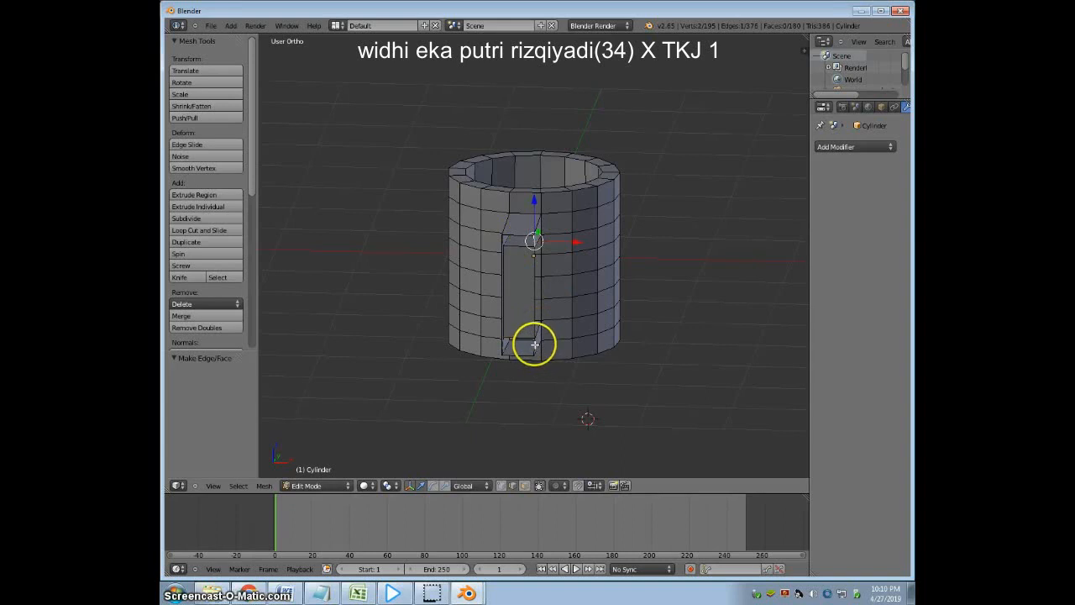
key("f")
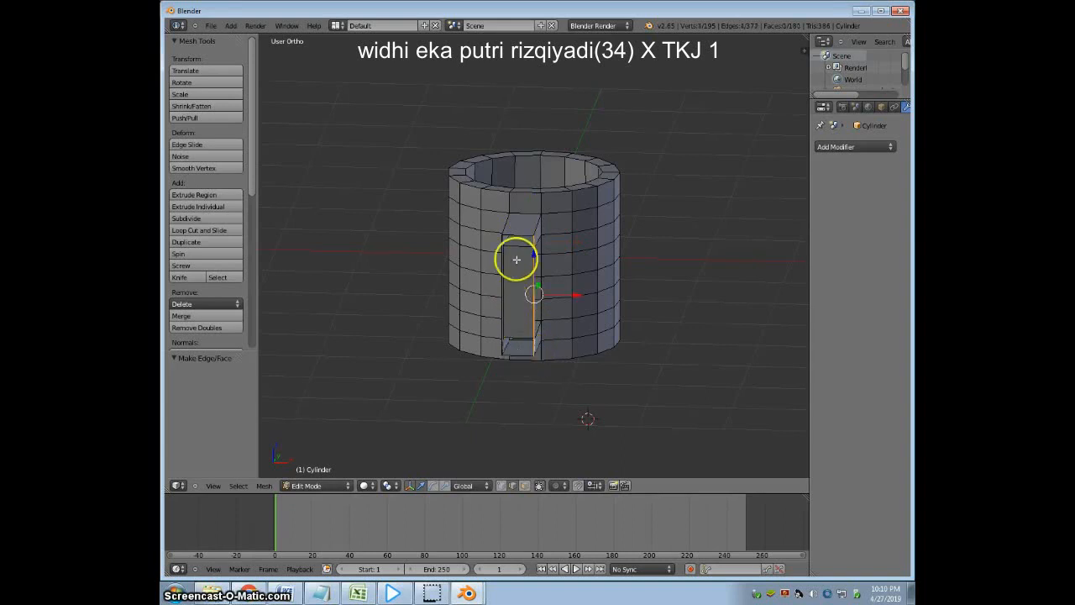
right_click(521, 236)
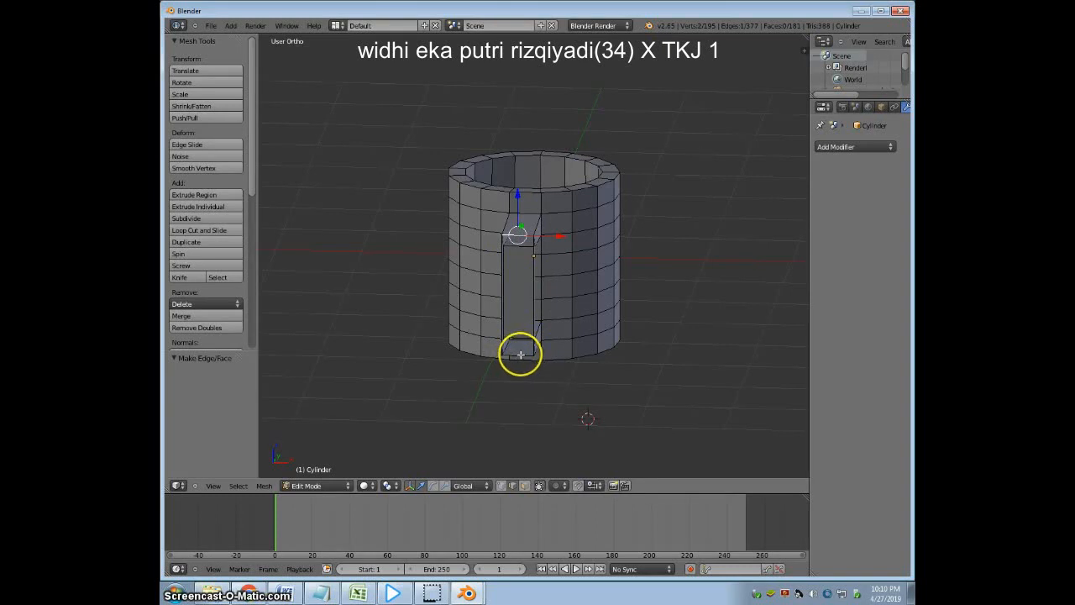
scroll(520, 366, "up", 2)
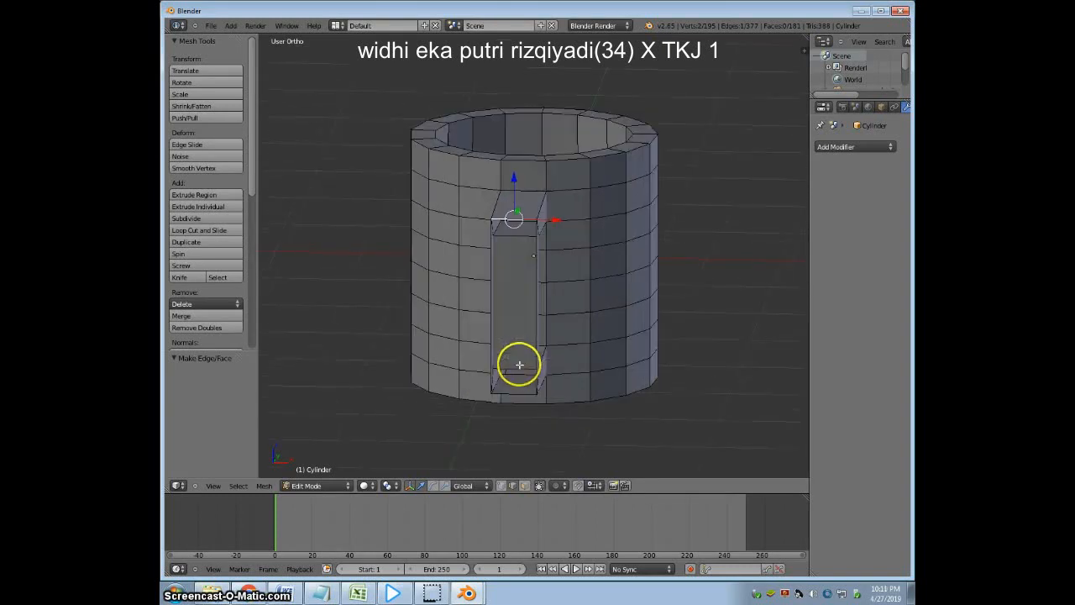
right_click(518, 218, "shift")
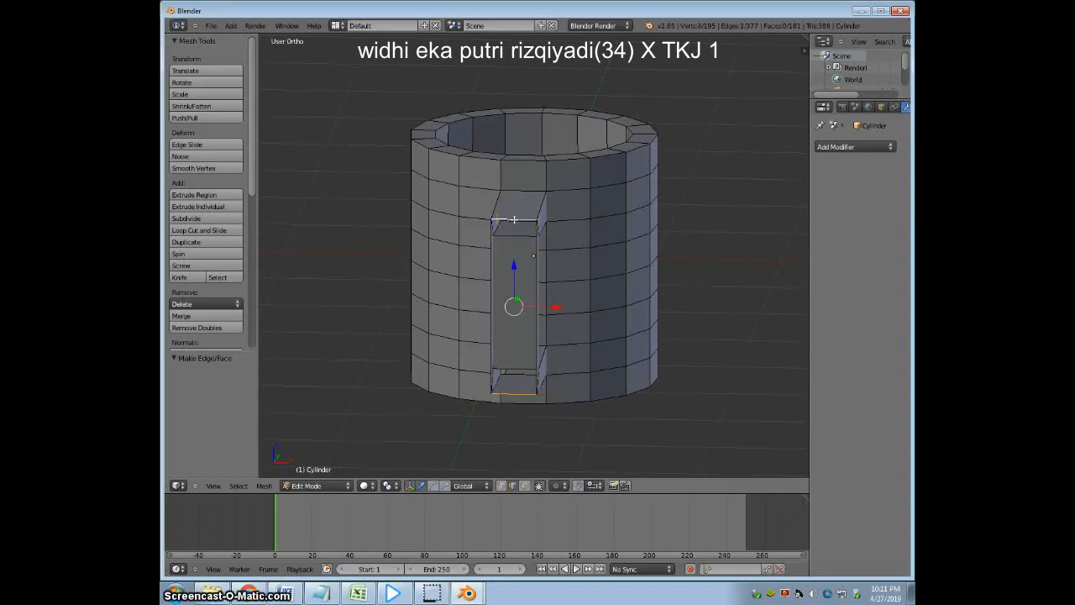
key("f")
middle_click_drag(638, 311, 501, 314)
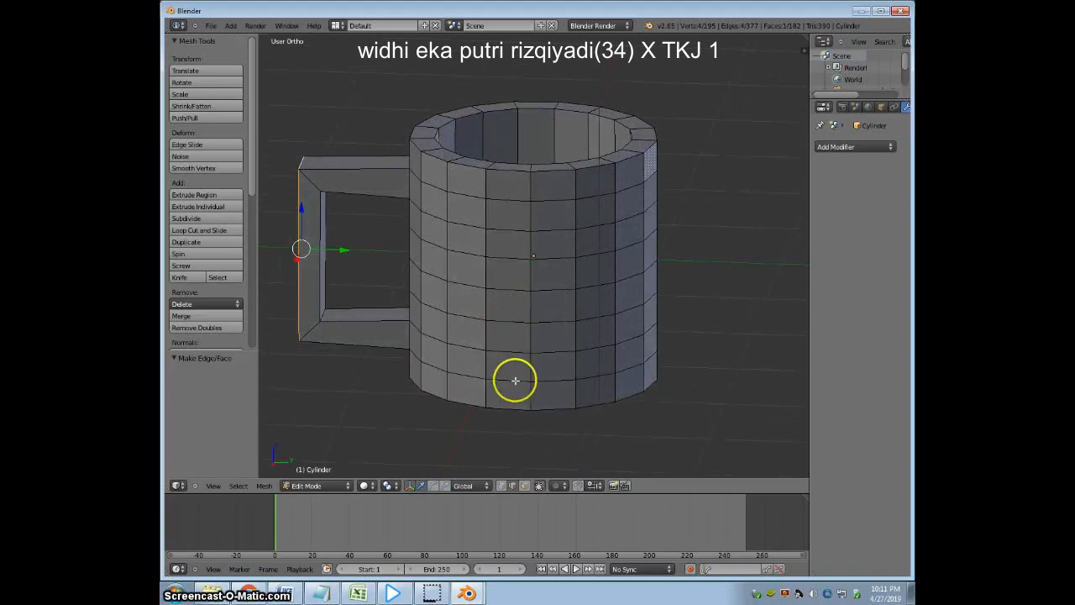
middle_click_drag(513, 379, 552, 358)
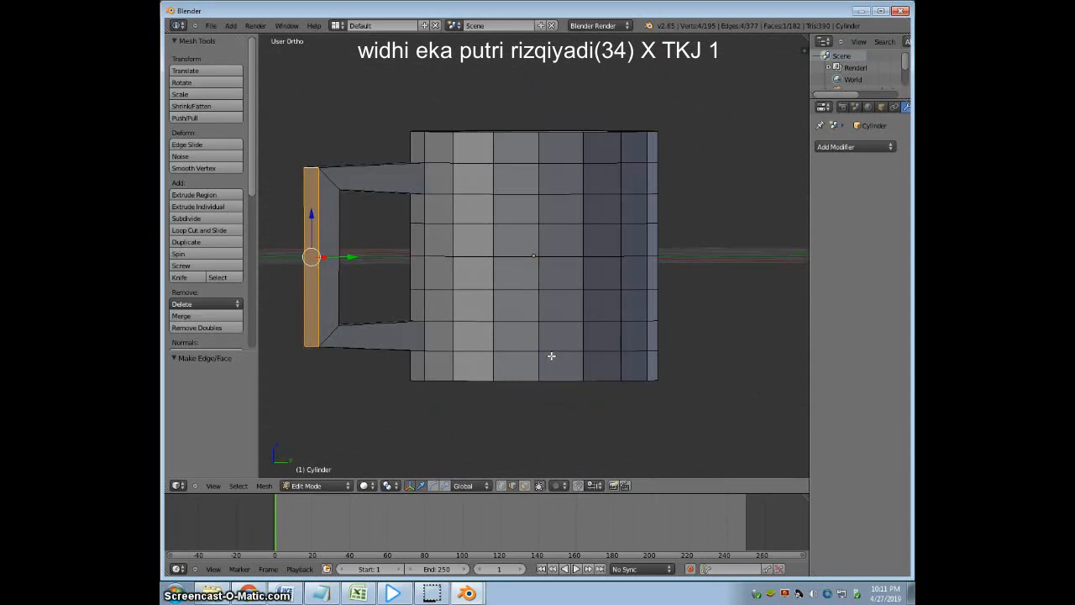
Return to Object Mode, apply smooth shading to the mug and add a Subdivision Surface modifier.
key("Tab")
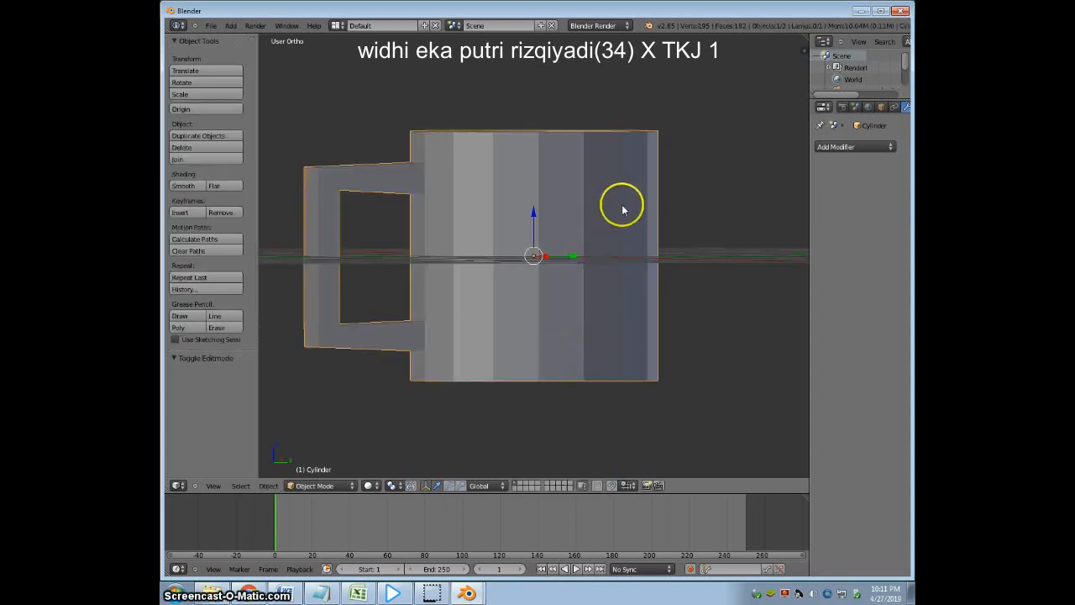
left_click(182, 186)
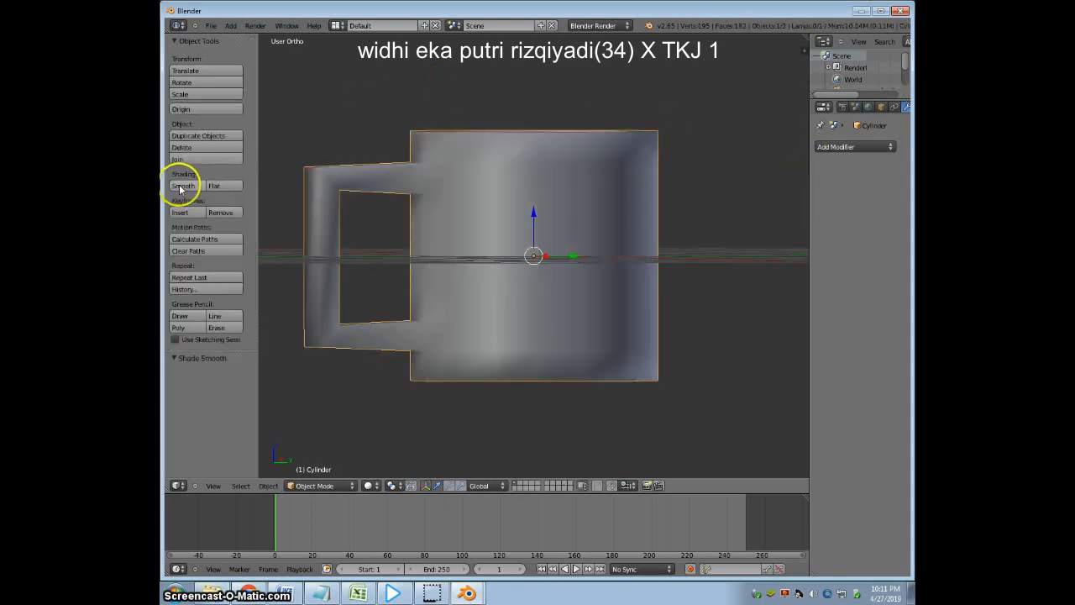
left_click(880, 148)
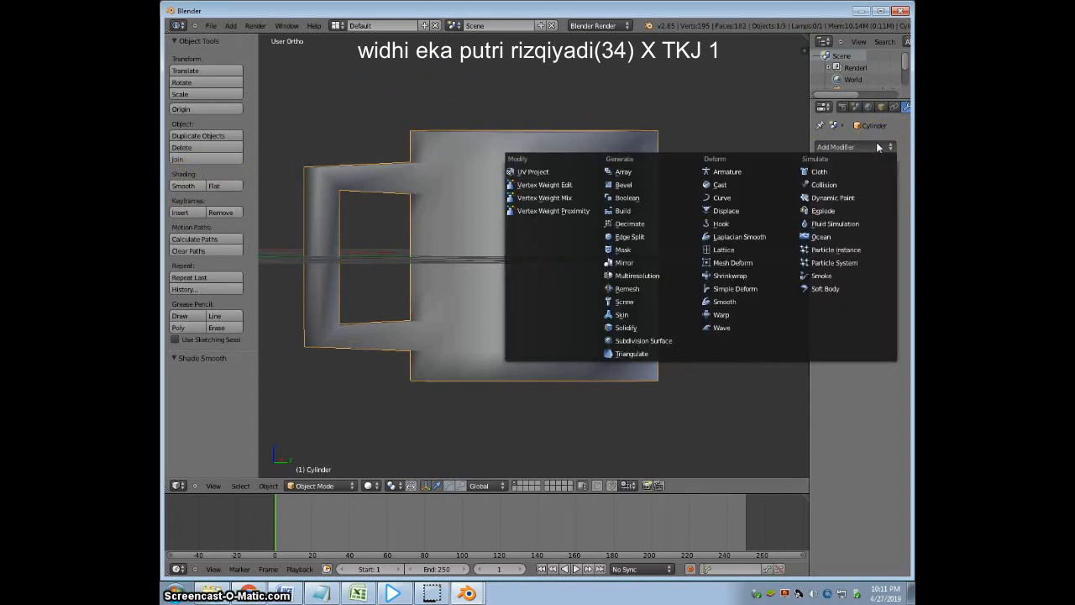
left_click(659, 341)
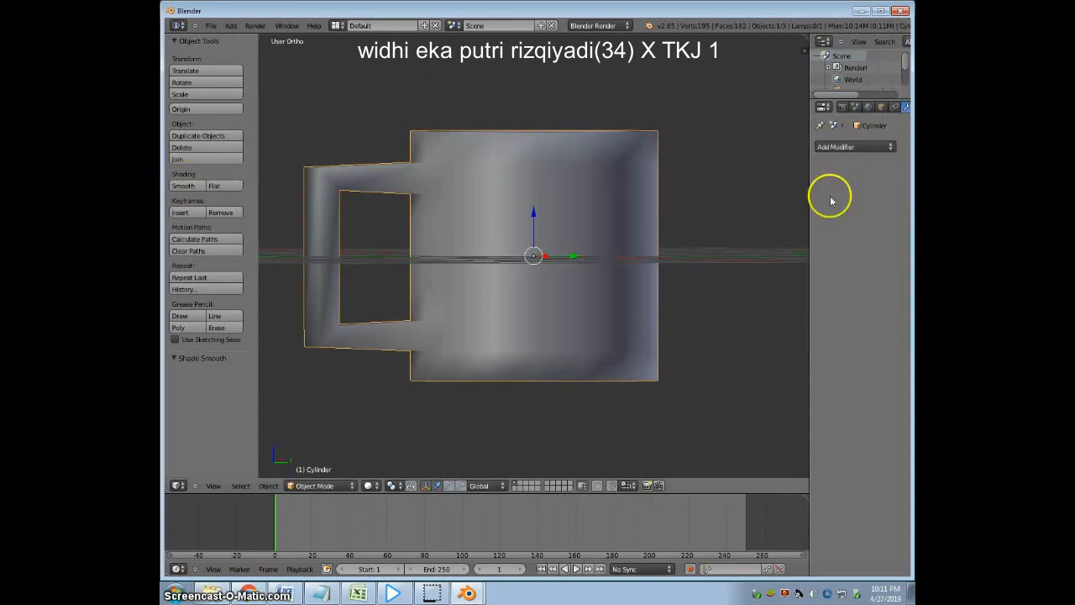
left_click(869, 147)
left_click(643, 343)
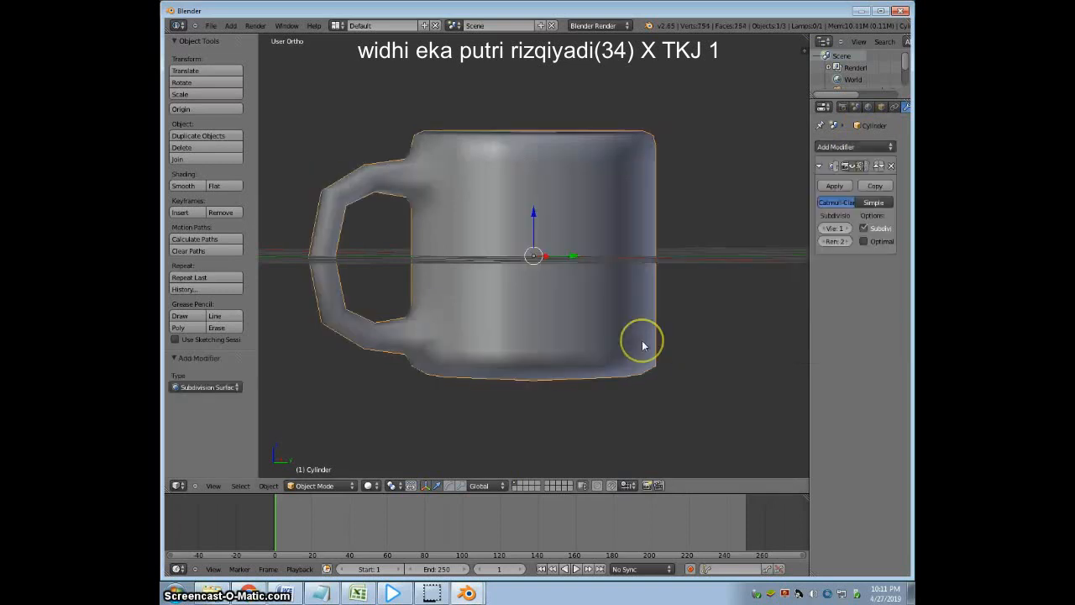
Set the Subdivision Surface modifier's view and render subdivisions to 3.
left_click(846, 228)
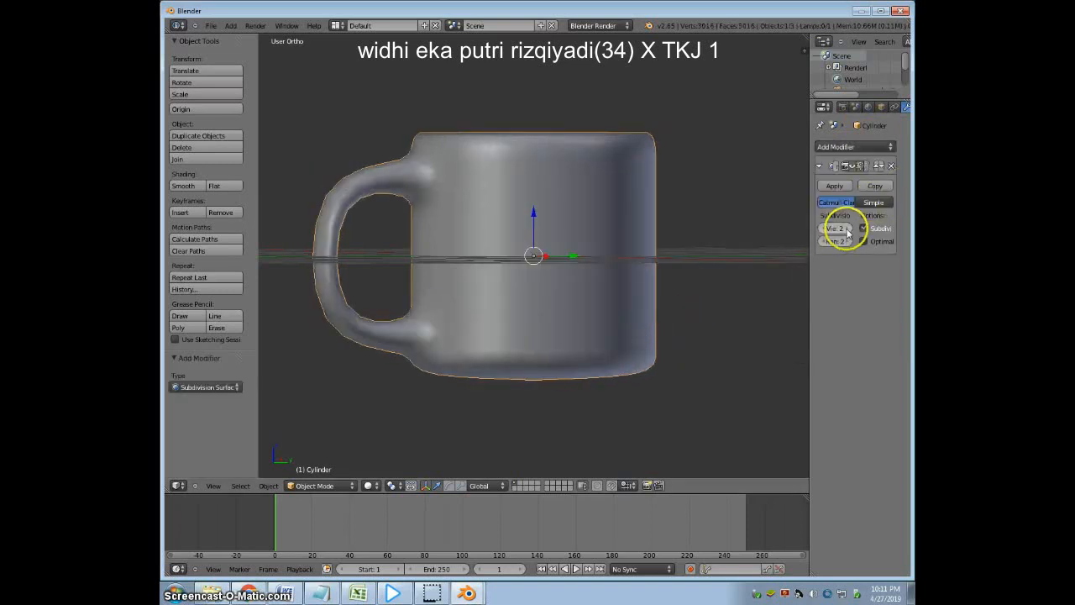
left_click(848, 230)
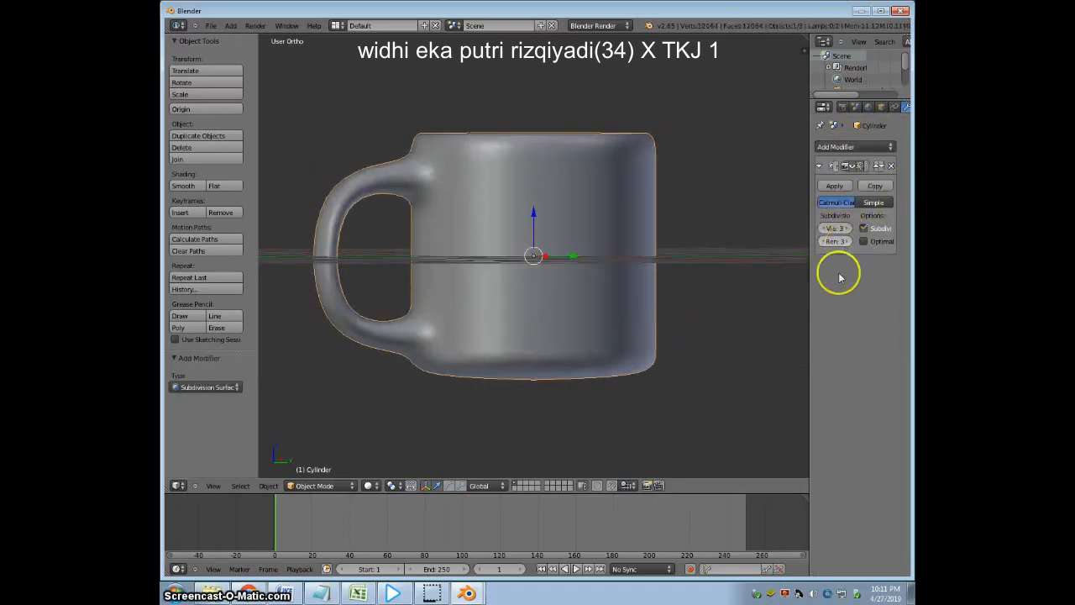
middle_click_drag(745, 308, 711, 305)
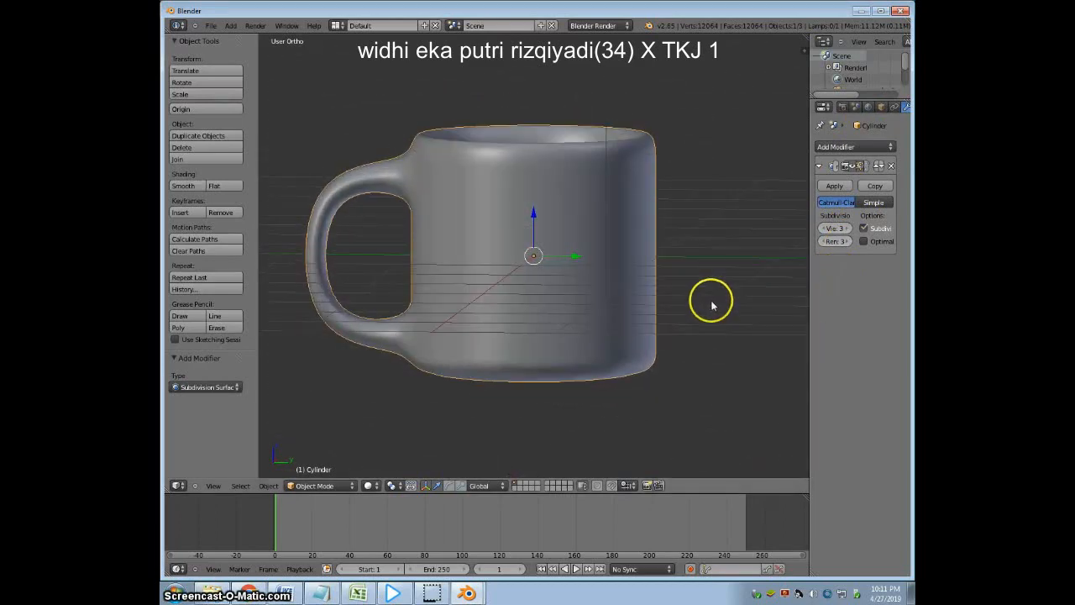
In Edit Mode, add a loop cut around the handle's upper arm and slide it about 0.87 toward the cup wall.
key("Tab")
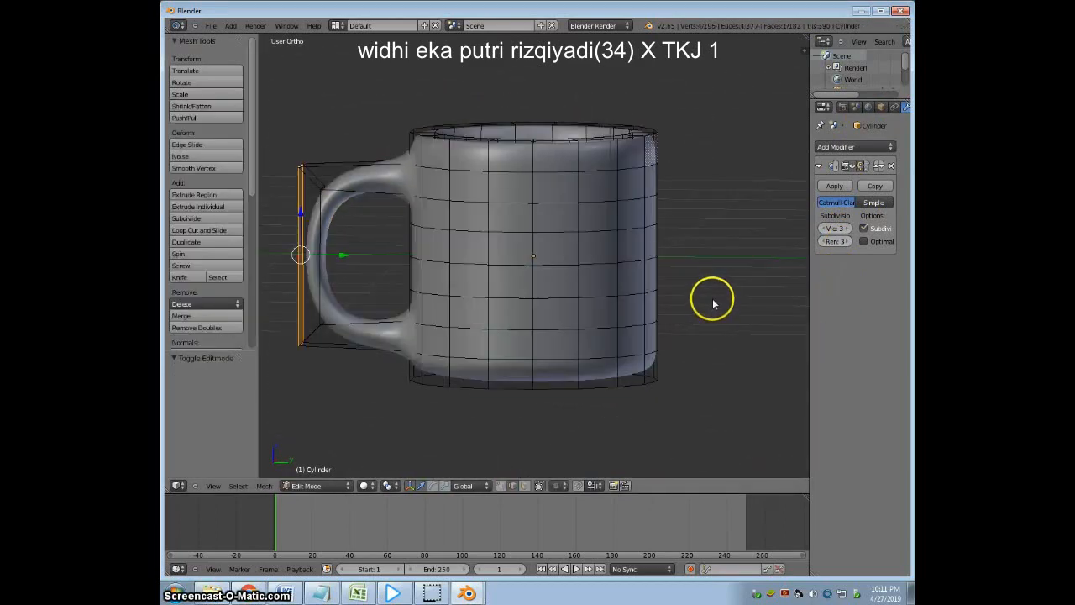
right_click(340, 172)
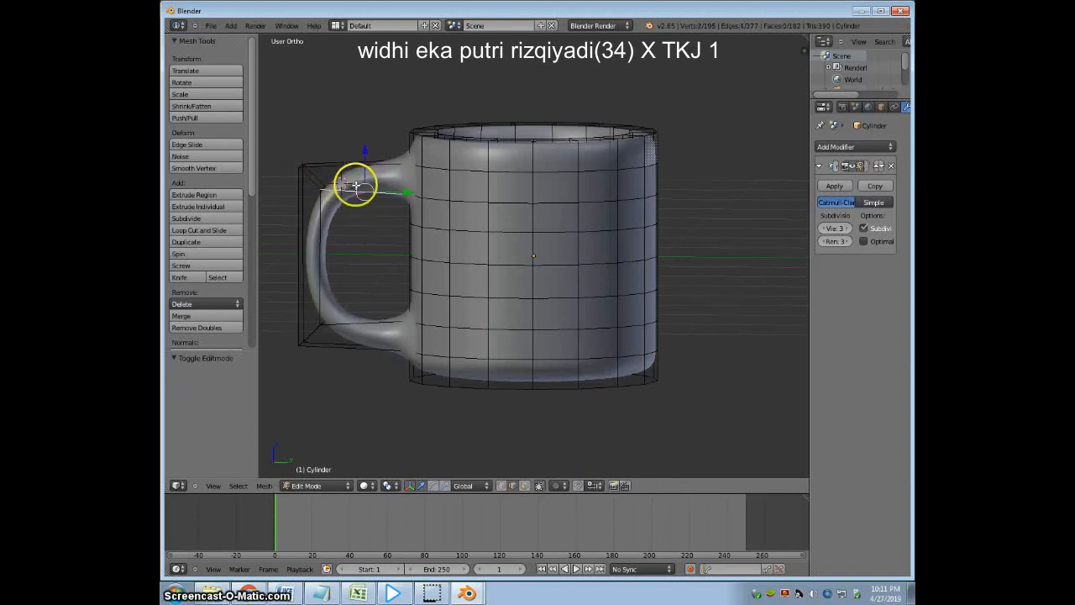
key("ctrl+r")
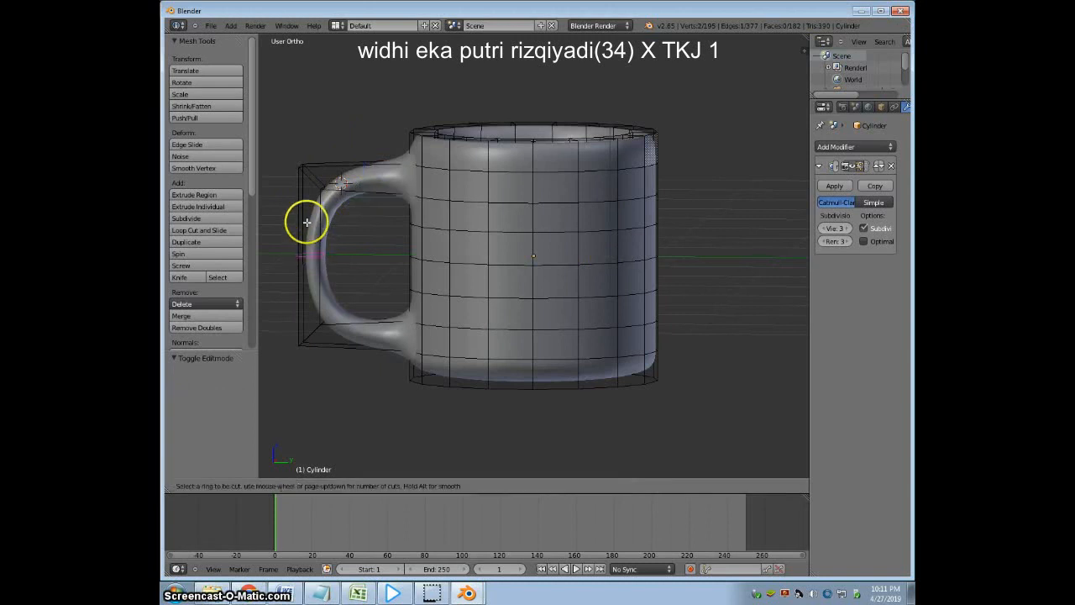
left_click(361, 174)
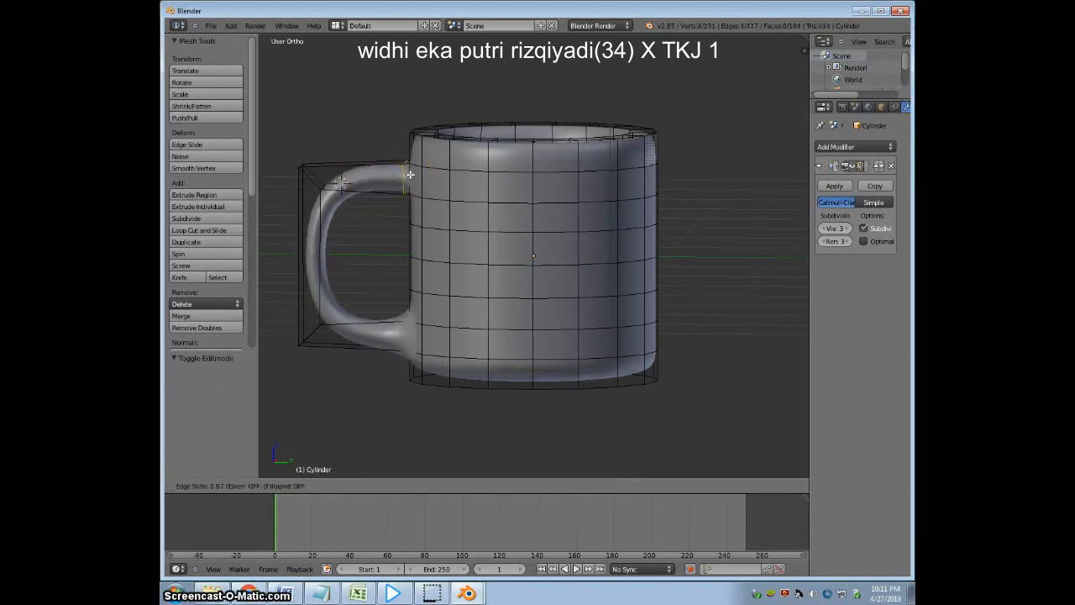
left_click(409, 174)
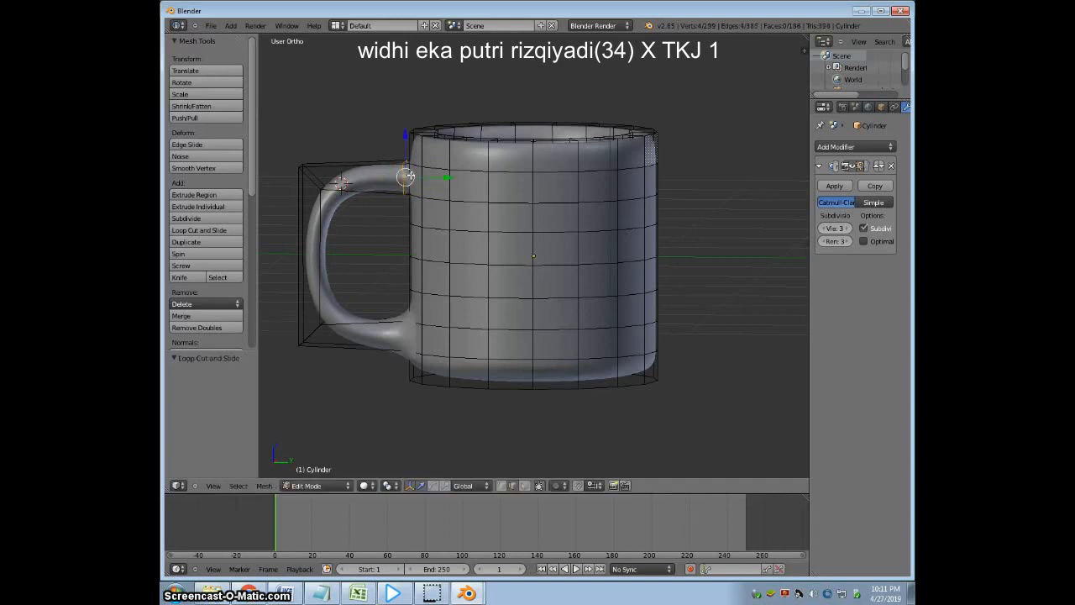
Add a loop cut around the handle's lower arm and slide it close to the cup wall.
left_click(369, 331)
key("ctrl+r")
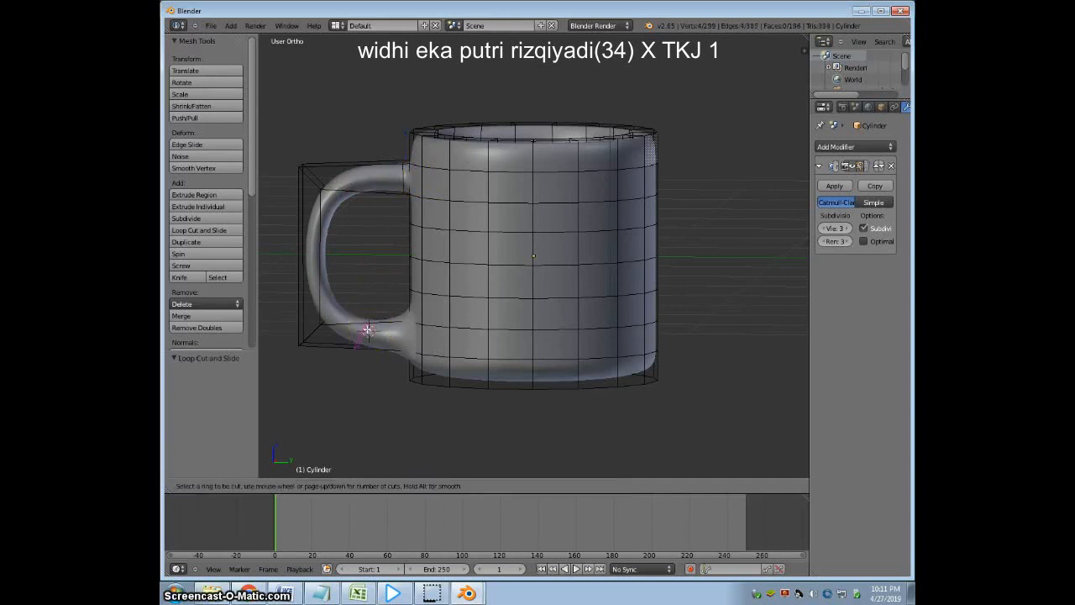
left_click_drag(368, 330, 408, 334)
left_click(708, 326)
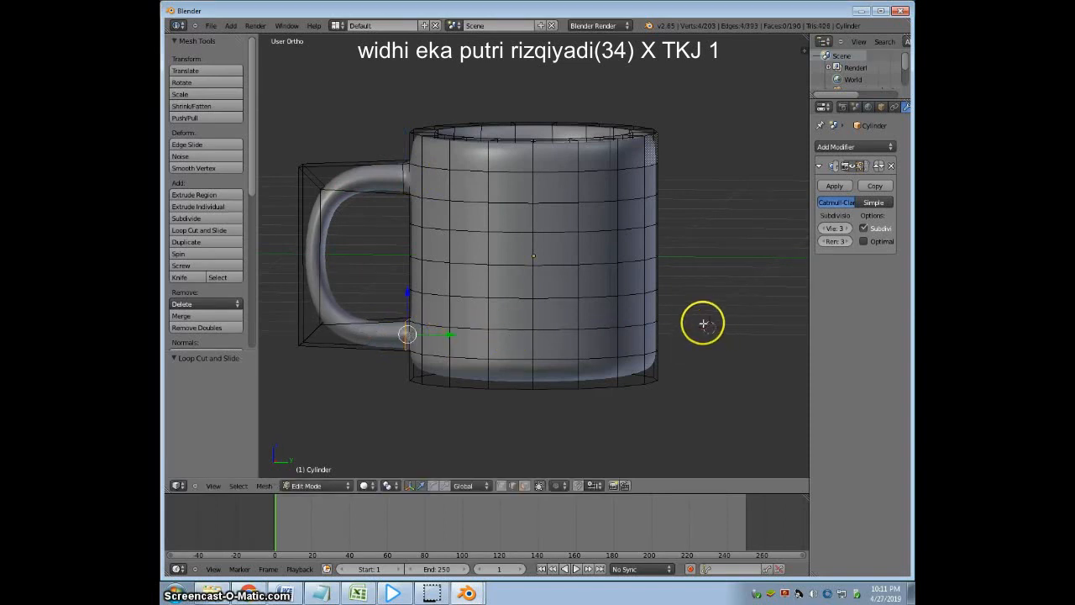
Add a horizontal loop cut around the cup's outer wall between the second and third edge rings below the rim.
right_click(530, 178)
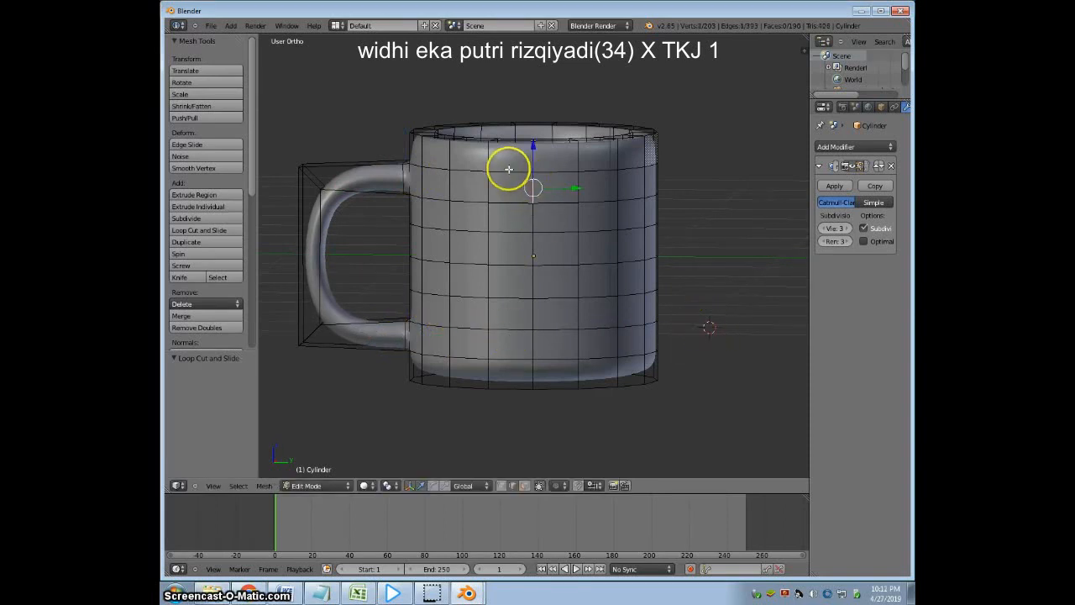
key("ctrl+r")
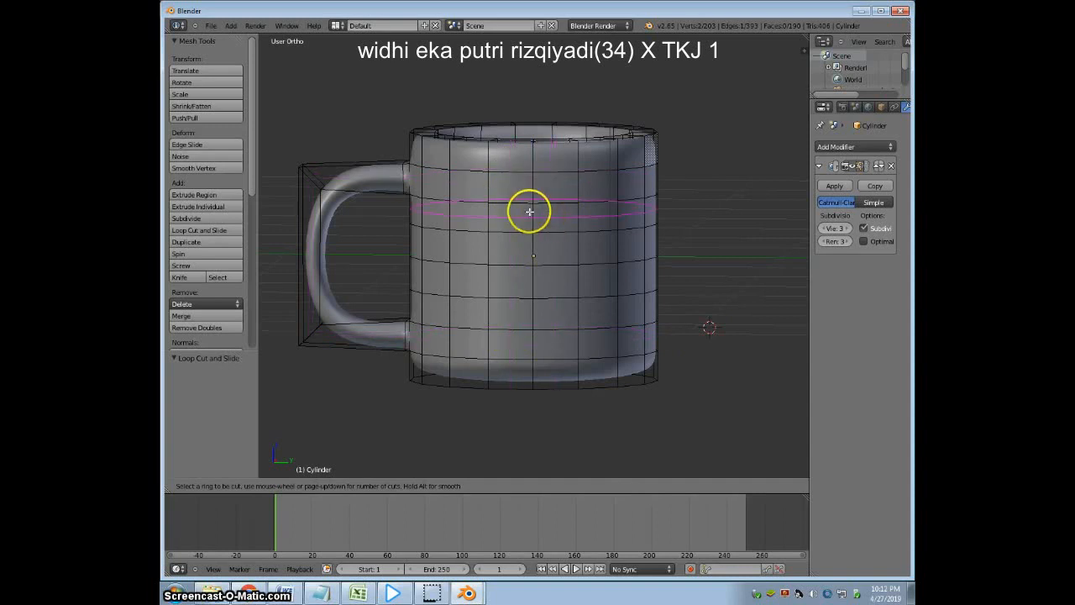
left_click(528, 210)
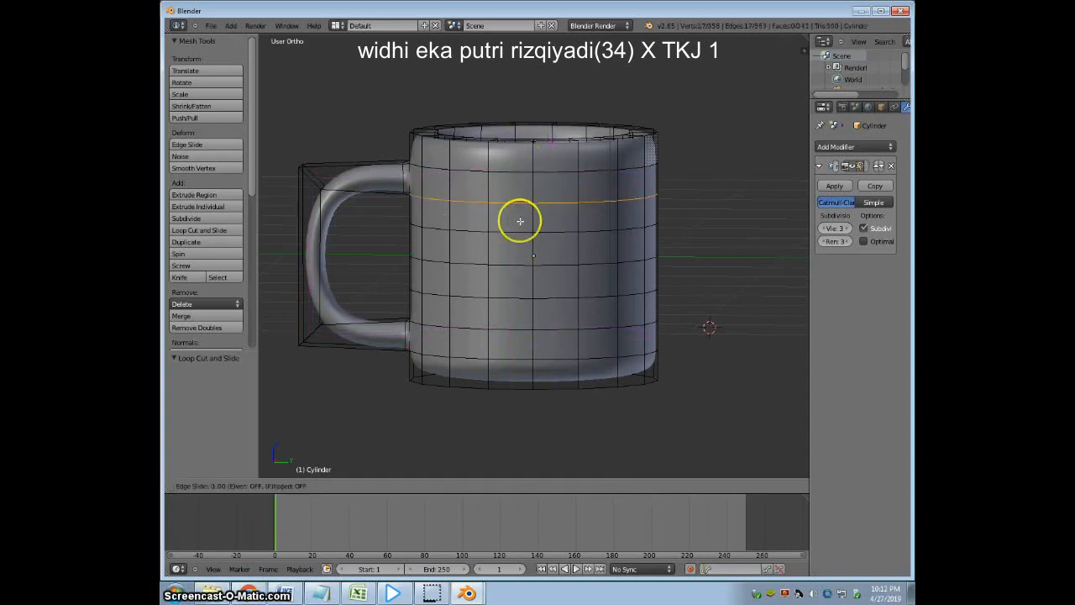
left_click(545, 172)
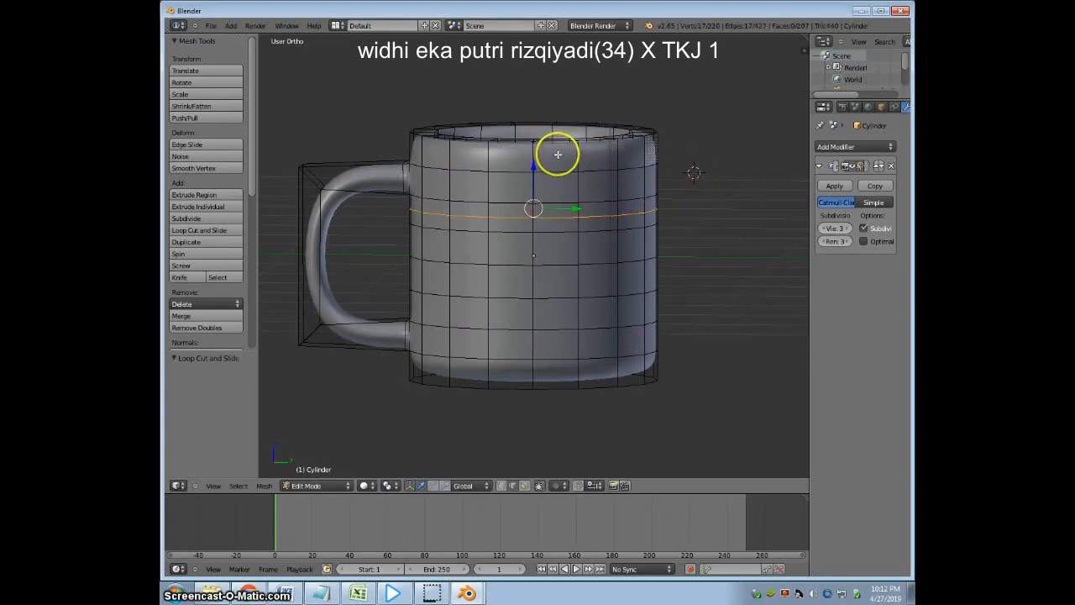
Add a horizontal loop cut around the cup's outer wall and slide it up close to the rim to sharpen it.
key("ctrl+r")
left_click(534, 152)
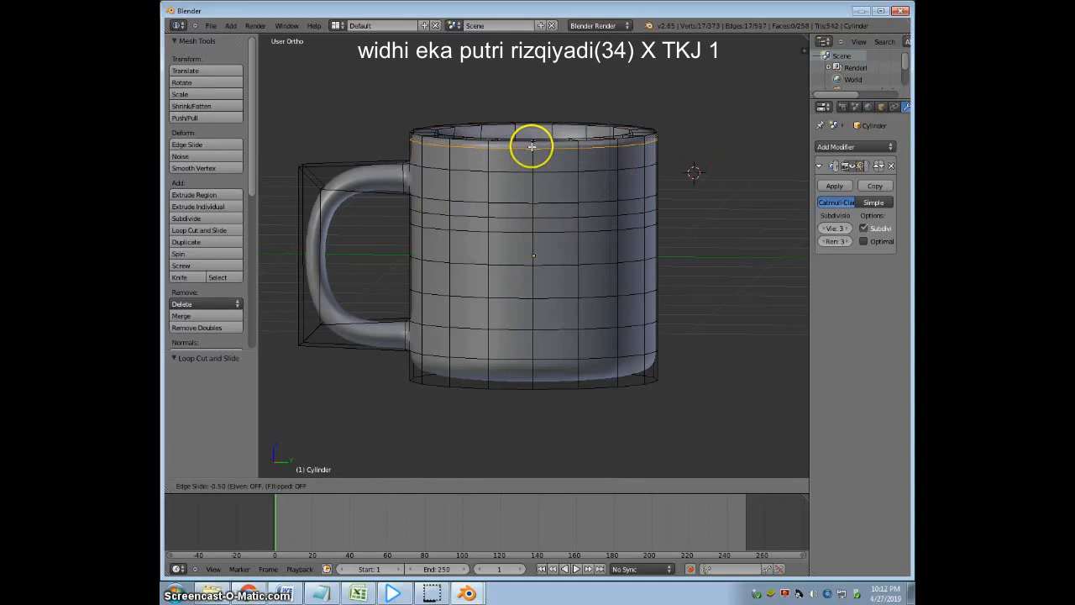
left_click(532, 143)
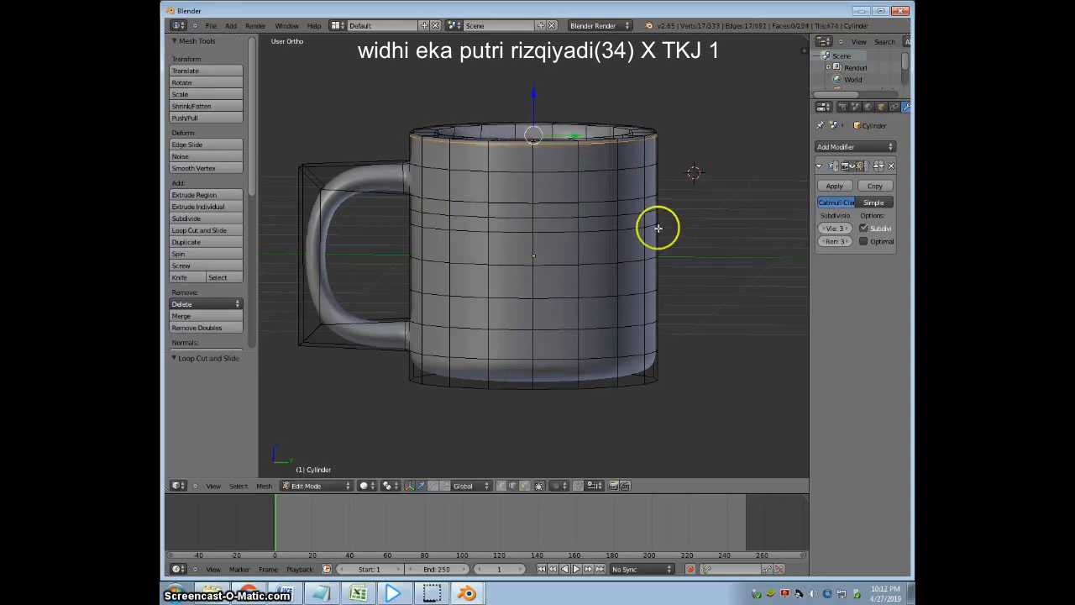
left_click(747, 312)
key("a")
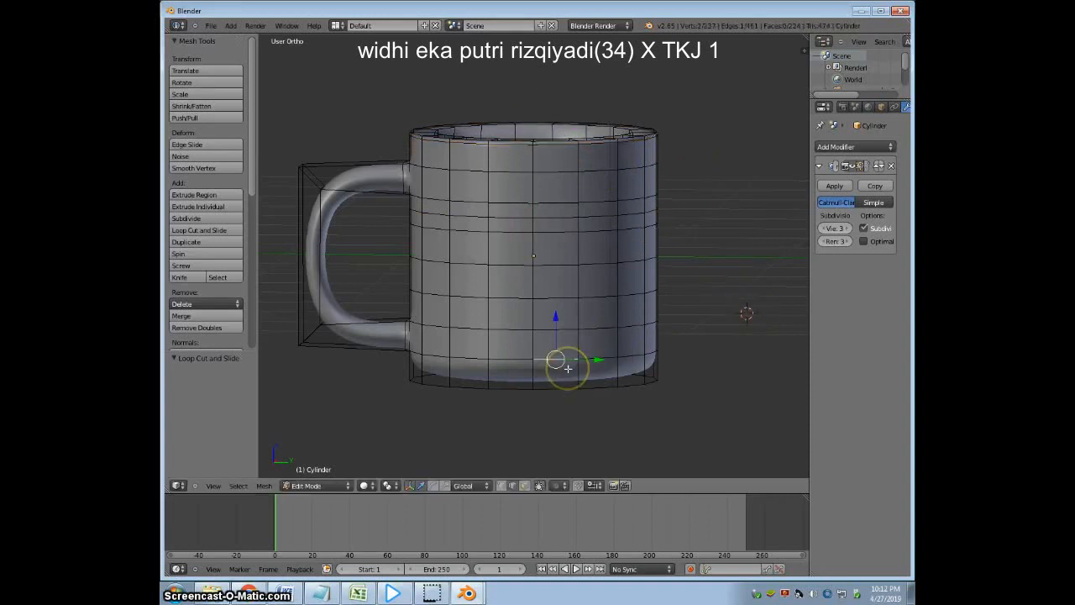
Add a horizontal loop cut around the lowest band of the outer wall and slide it down close to the base edge.
key("ctrl+r")
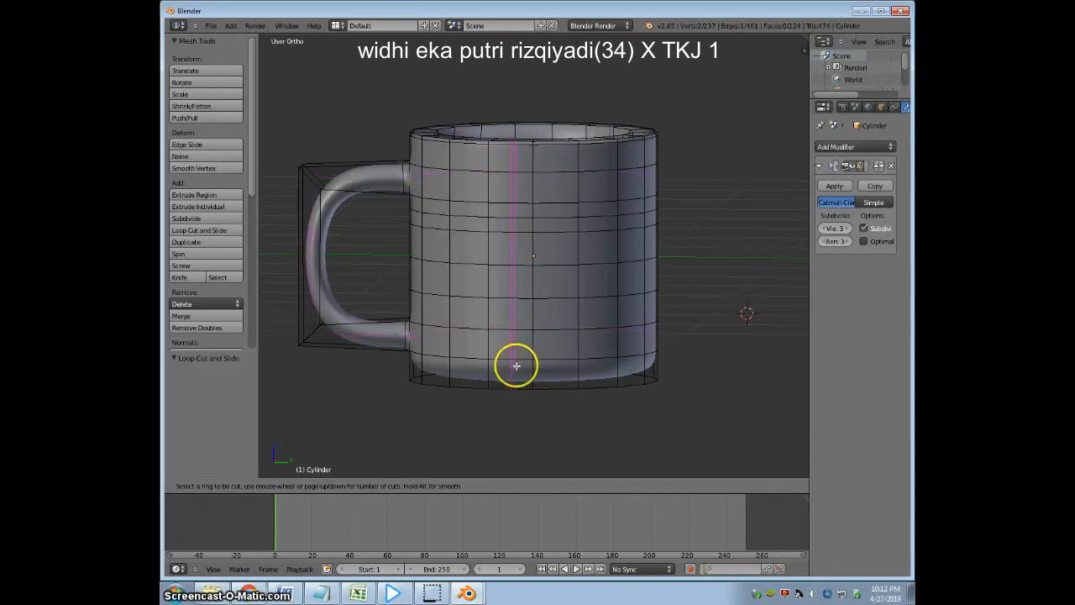
left_click(569, 372)
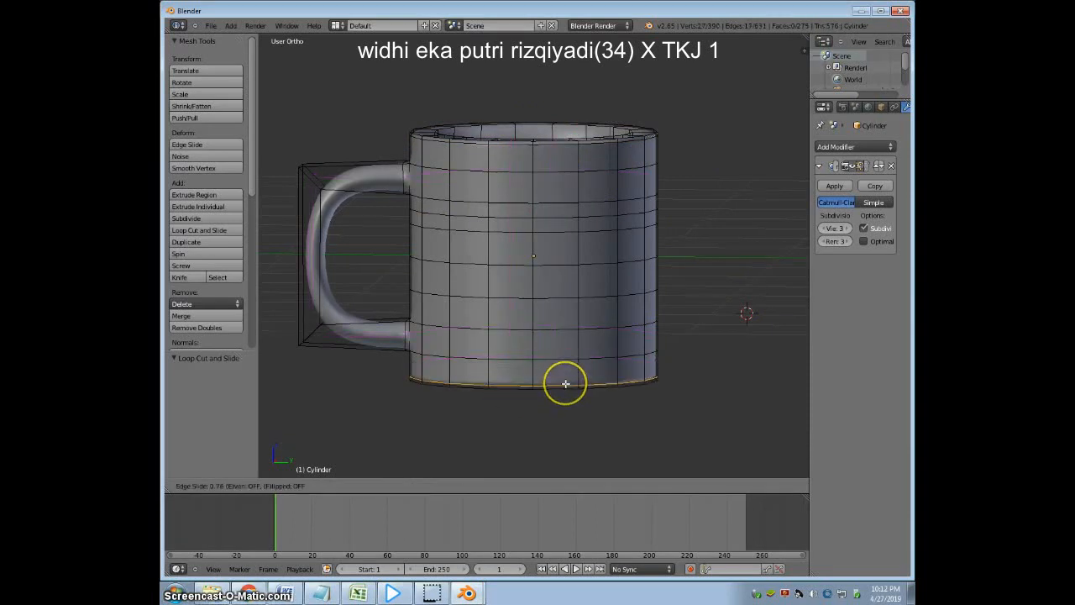
left_click(566, 384)
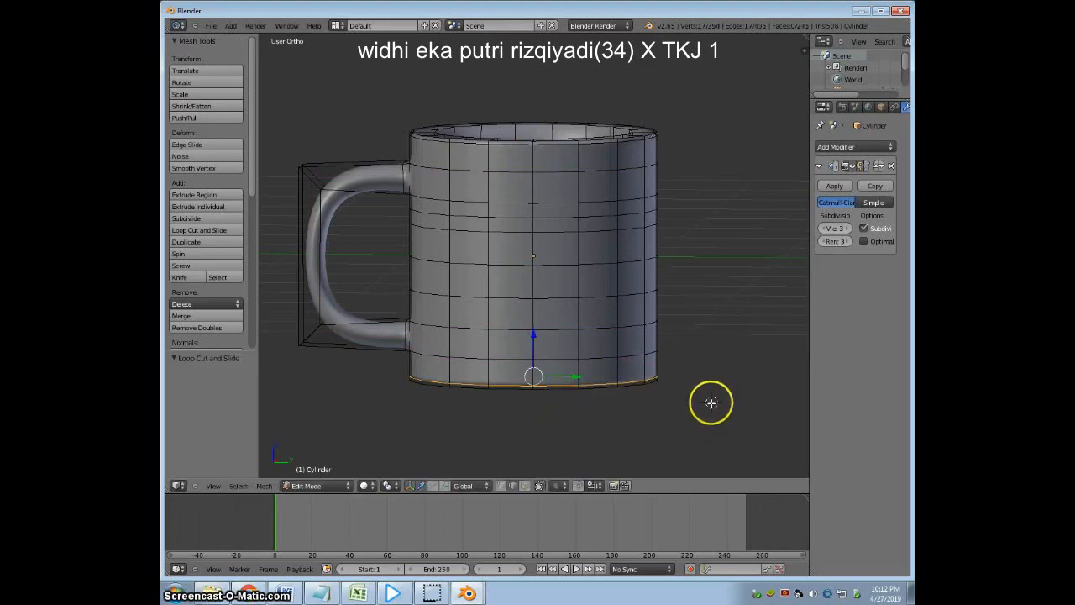
Check the cup's interior in Object Mode, return to Edit Mode and enable the Subdivision Surface modifier's effect on the editing cage.
mouse_move(703, 328)
middle_mouse_down()
mouse_move(698, 372)
mouse_move(717, 280)
mouse_move(703, 347)
mouse_move(696, 276)
mouse_move(698, 341)
mouse_move(694, 323)
middle_mouse_up()
scroll(711, 352, "up", 2)
scroll(706, 356, "down", 2)
key("Tab")
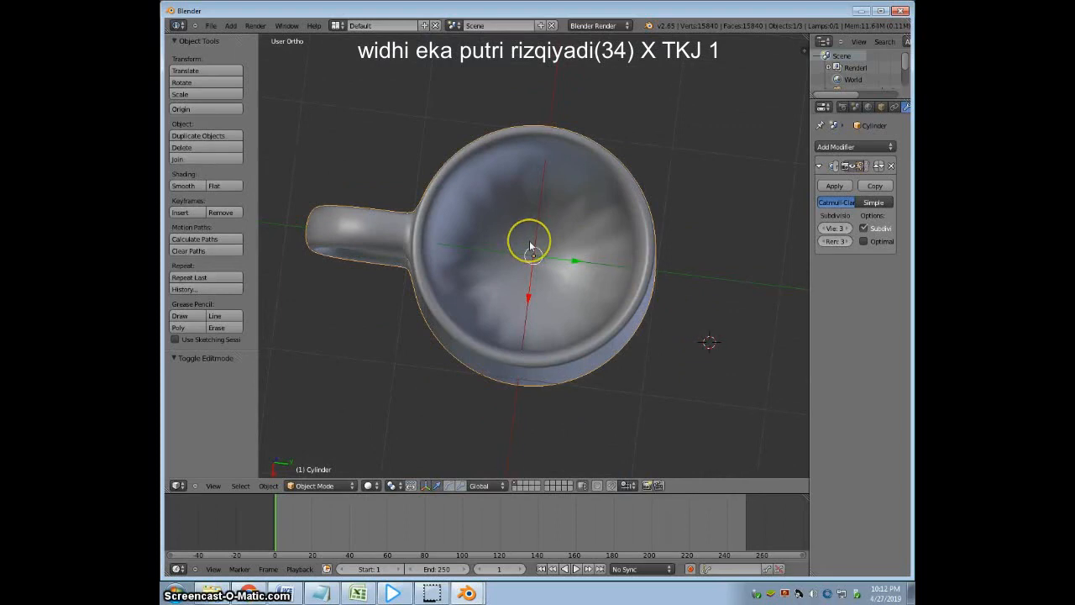
key("Tab")
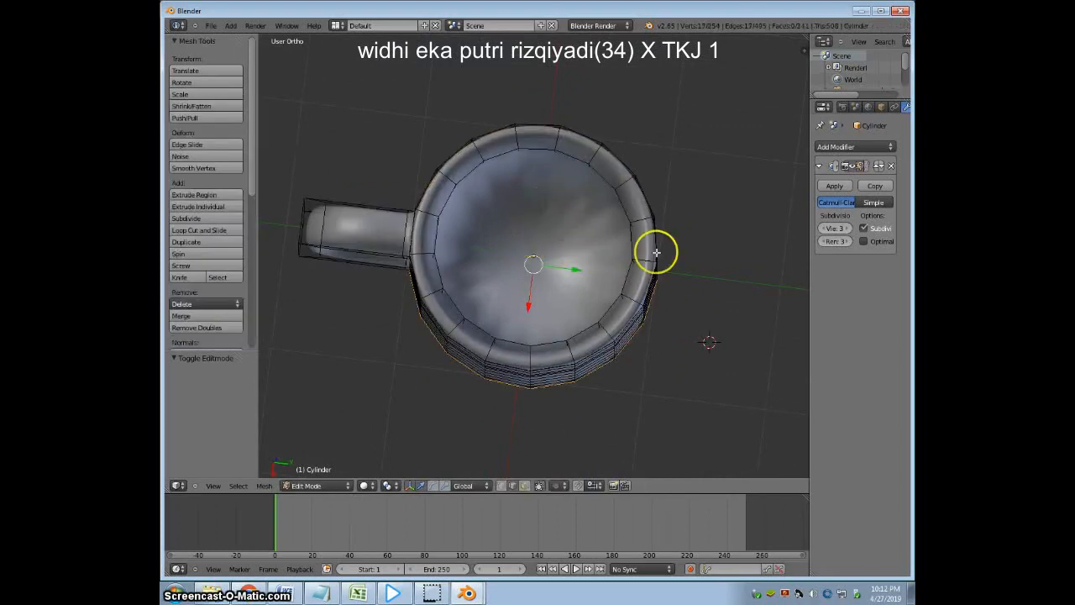
left_click(865, 167)
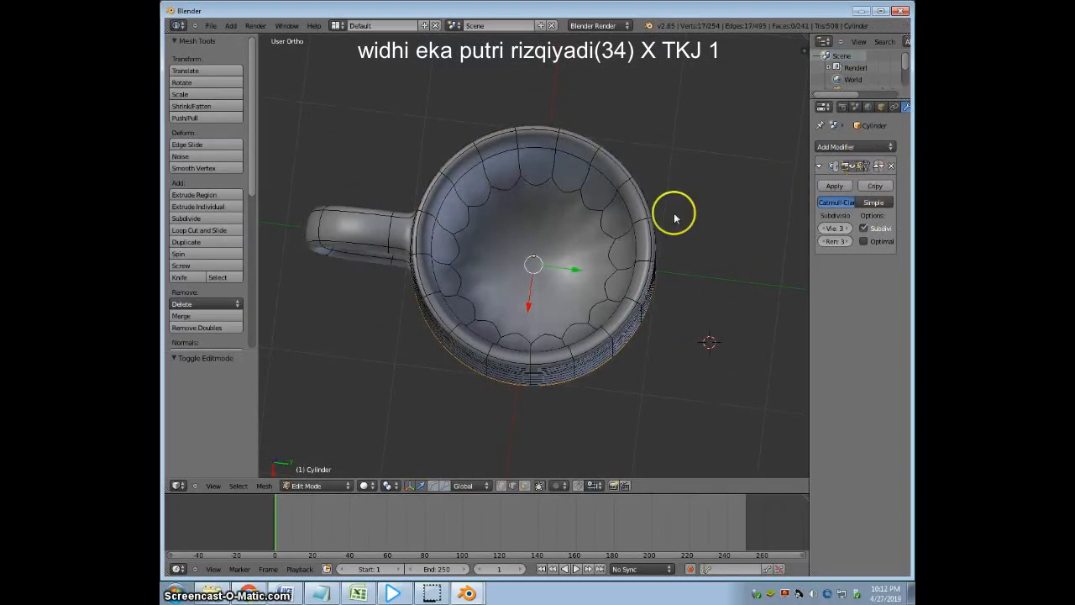
Add a loop cut around the cup's inner wall, slide it up close to the rim's inner edge and return to Object Mode.
key("ctrl+r")
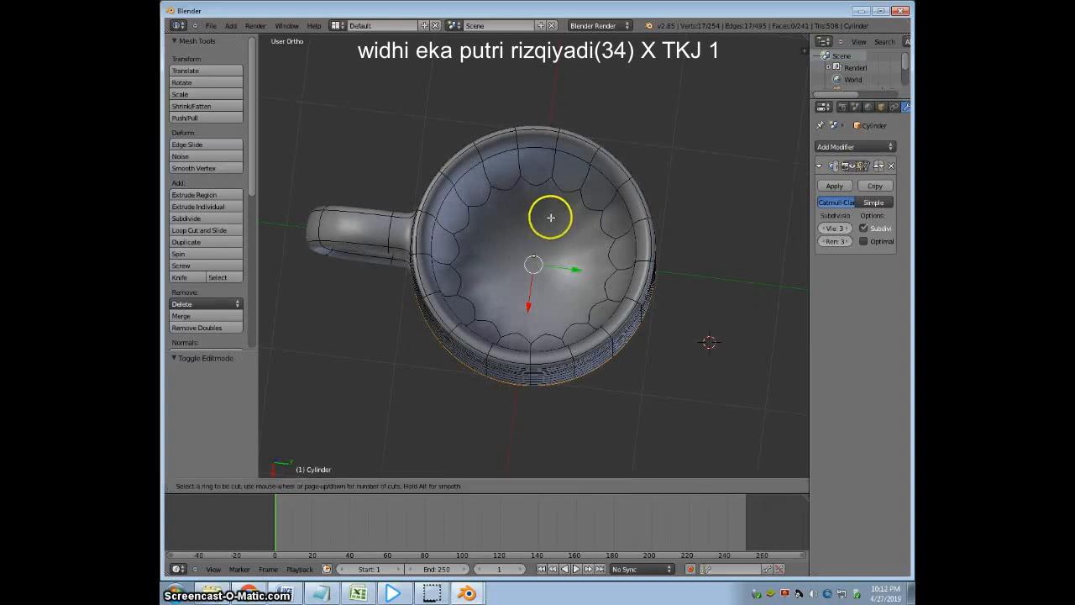
left_click(469, 204)
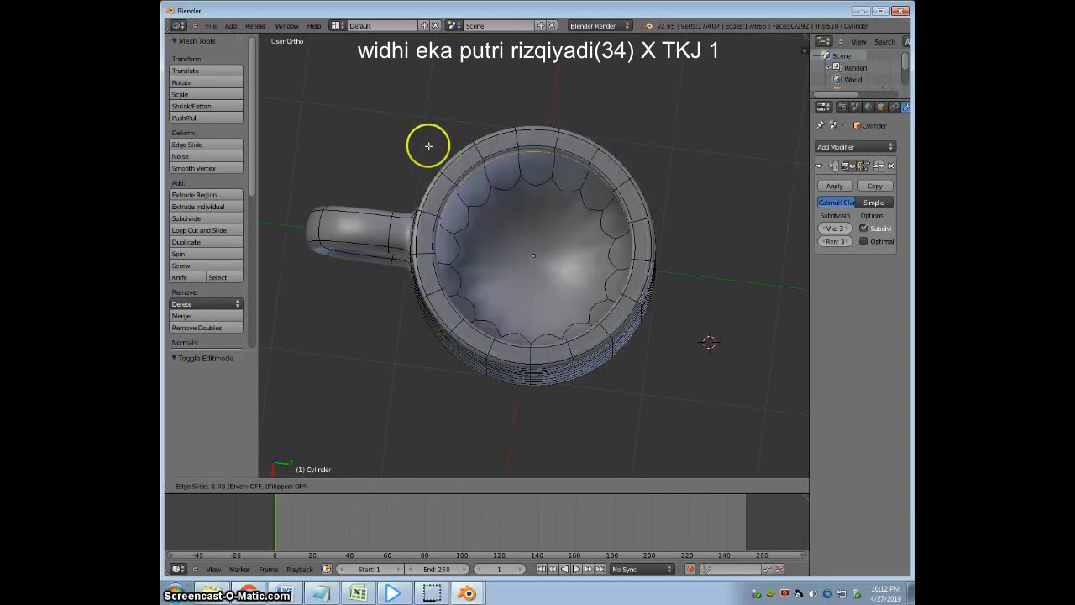
left_click(577, 289)
middle_click_drag(717, 244, 741, 202)
key("Tab")
middle_click_drag(620, 288, 492, 308)
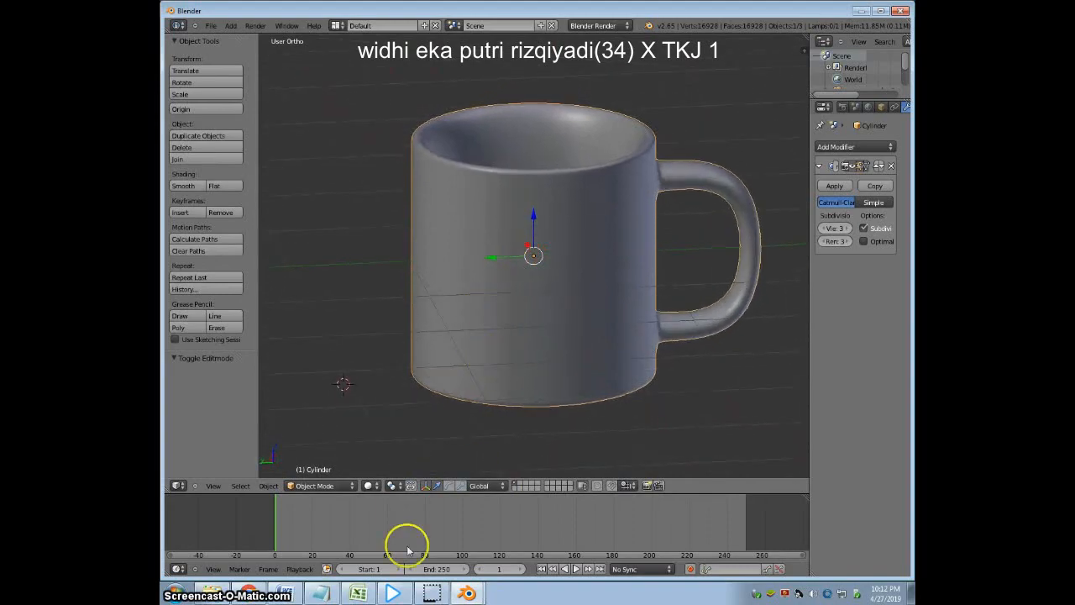